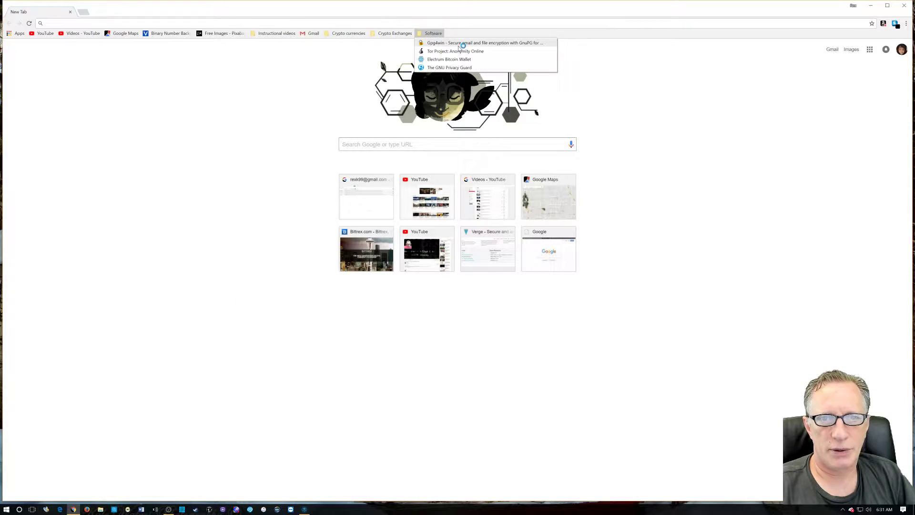
# Load the GnuPG homepage and scroll through its news.
pyautogui.click(453, 68)
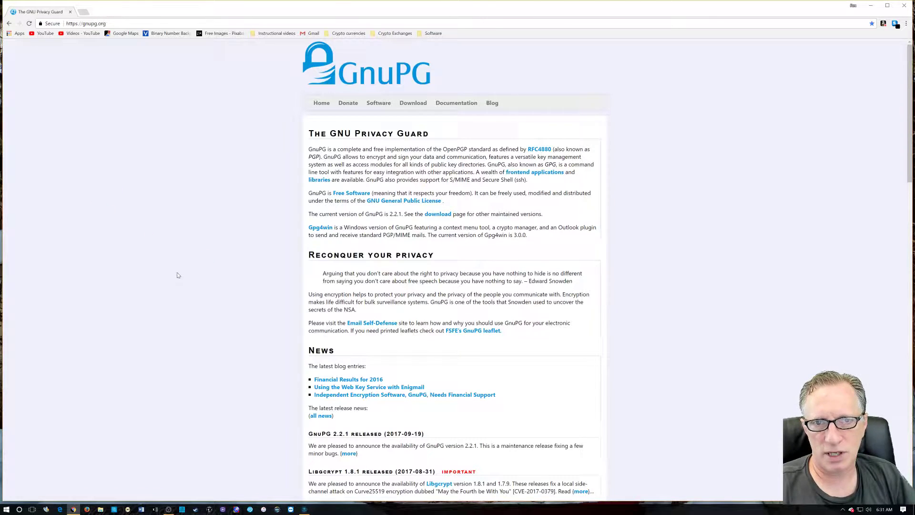
pyautogui.scroll(-4, 238, 228)
pyautogui.scroll(-15, 227, 227)
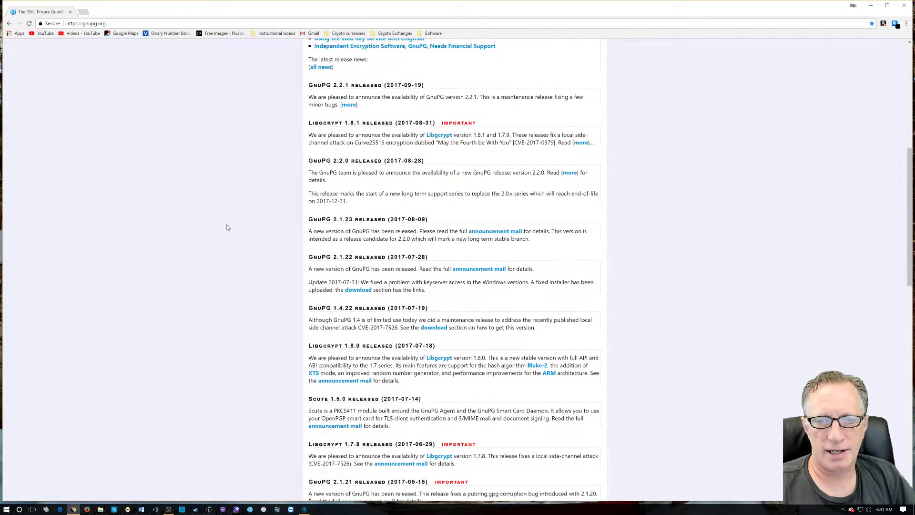
pyautogui.scroll(-5, 229, 221)
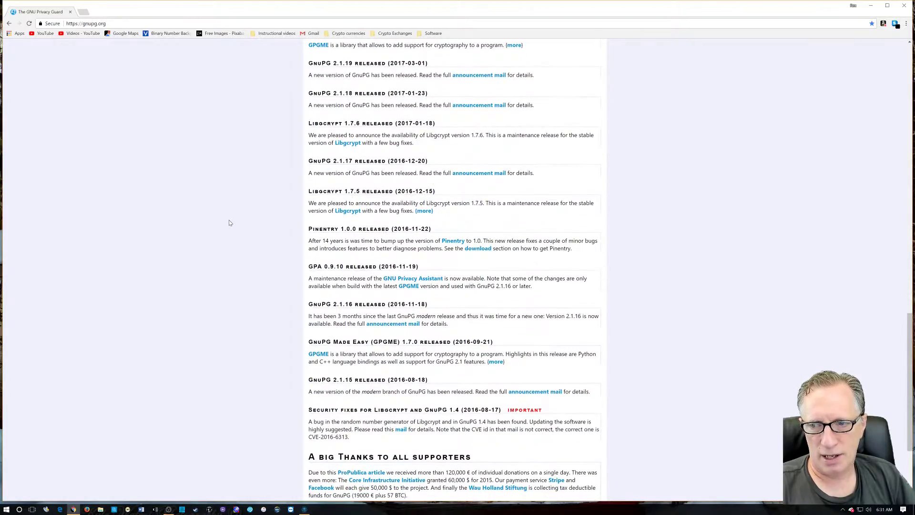
pyautogui.scroll(9, 232, 220)
pyautogui.scroll(15, 236, 212)
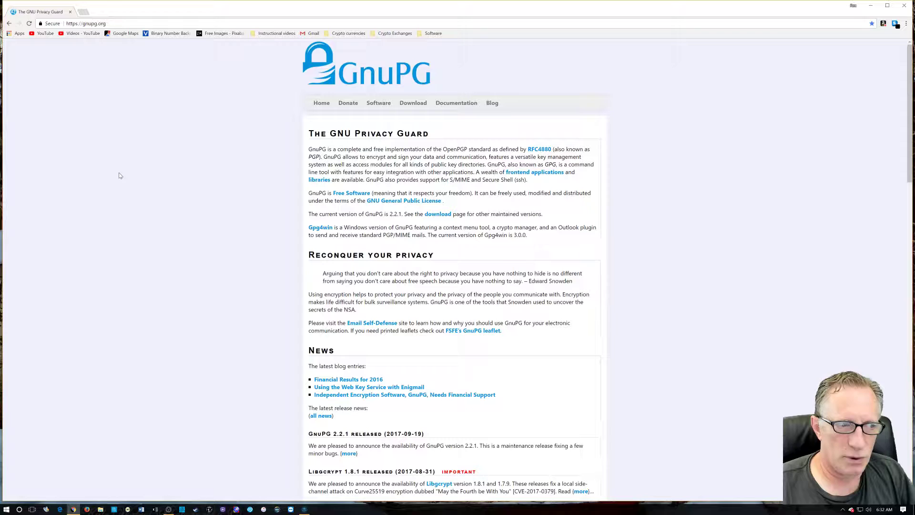
# Visit the Gpg4win website from the software bookmarks, then return to the GnuPG homepage.
pyautogui.click(433, 35)
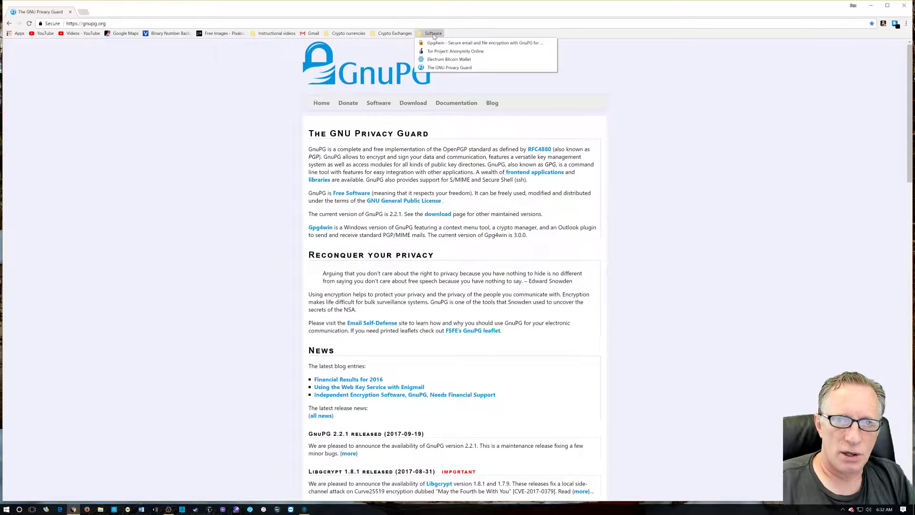
pyautogui.click(456, 46)
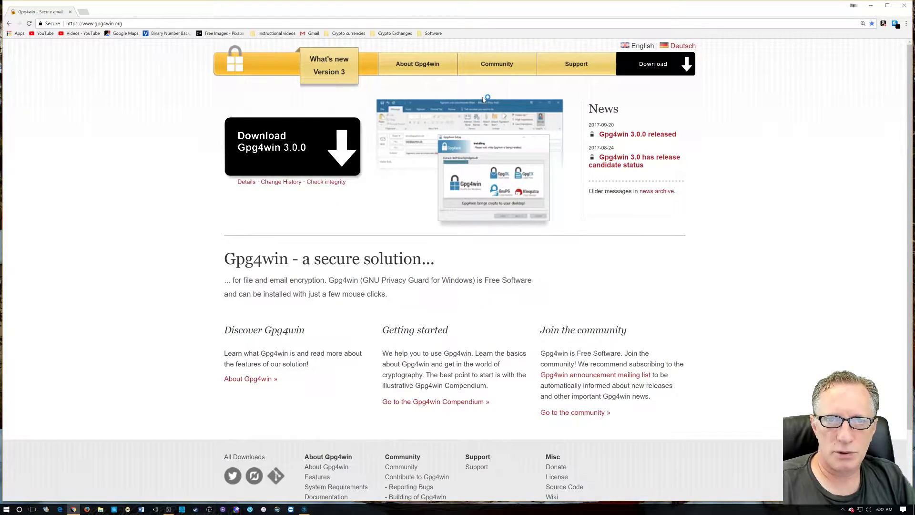
pyautogui.click(9, 23)
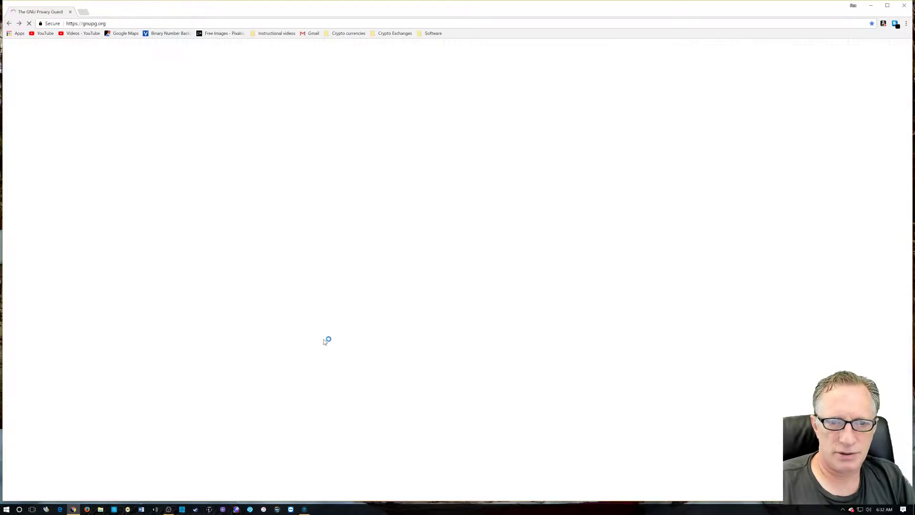
pyautogui.scroll(15, 233, 259)
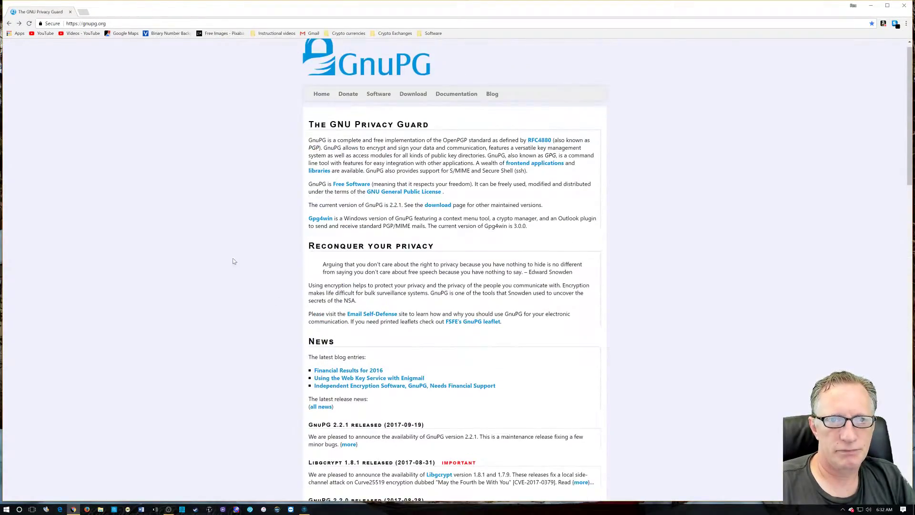
# Open GnuPG's Download page through the Software menu.
pyautogui.click(383, 103)
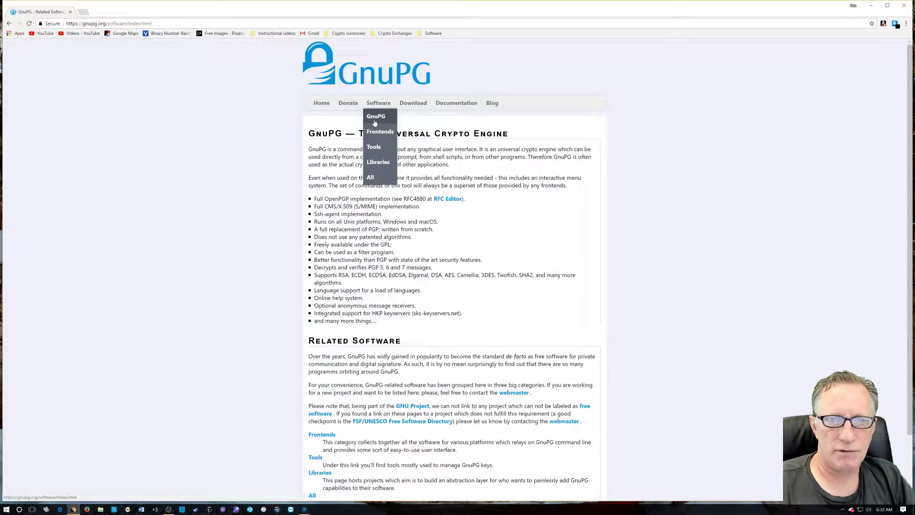
pyautogui.click(411, 116)
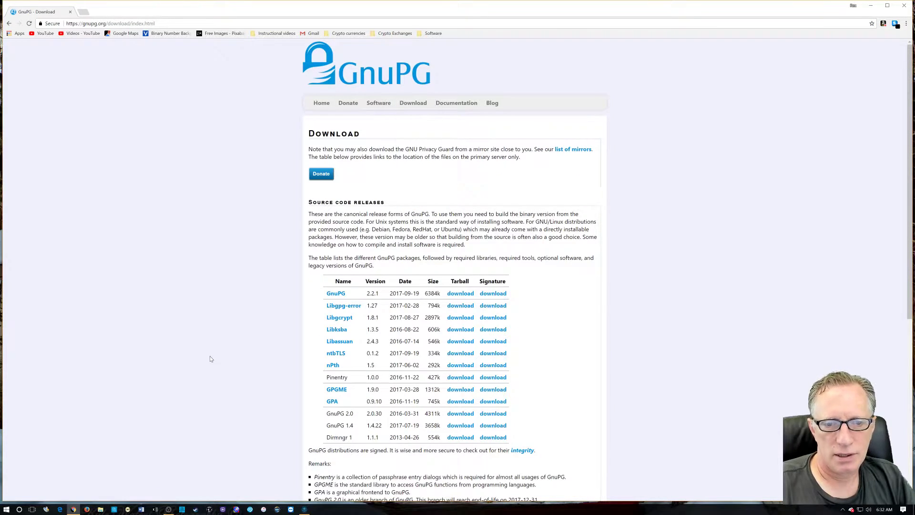
pyautogui.scroll(-10, 211, 359)
# Follow the Gpg4win link to gpg4win.org and review the 3.0.0 release details.
pyautogui.click(368, 323)
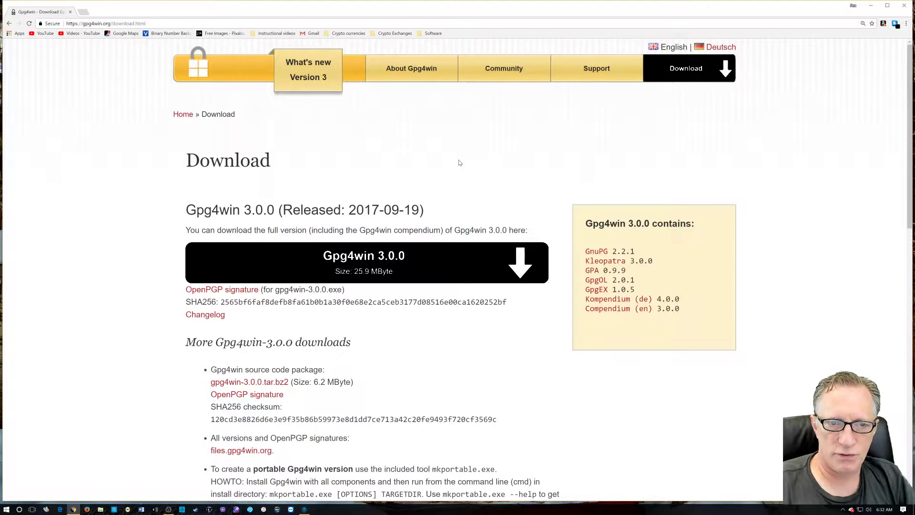
pyautogui.scroll(-4, 147, 313)
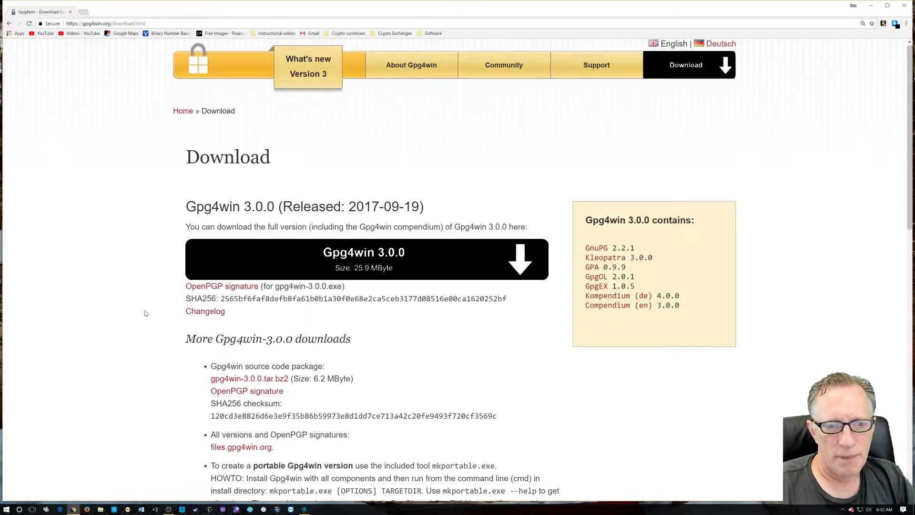
pyautogui.scroll(2, 147, 305)
pyautogui.scroll(2, 147, 303)
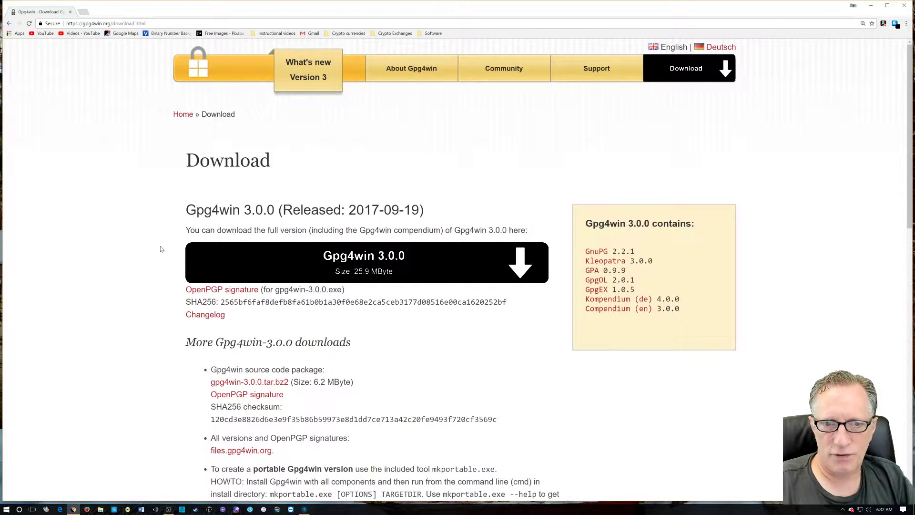
pyautogui.scroll(-3, 148, 250)
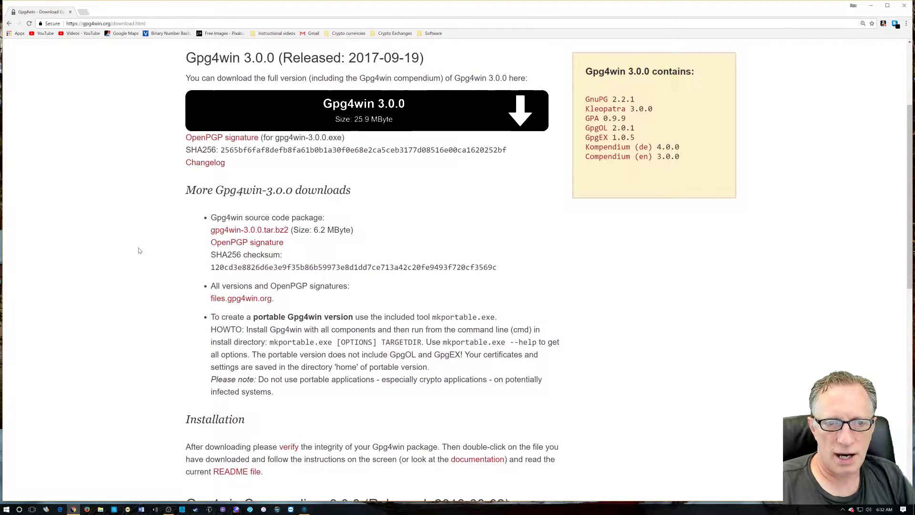
pyautogui.scroll(-4, 140, 251)
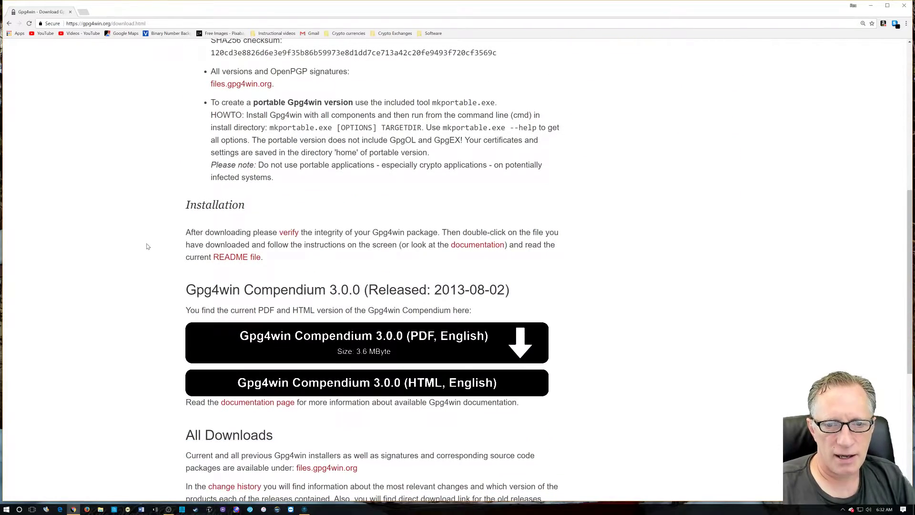
pyautogui.scroll(7, 148, 261)
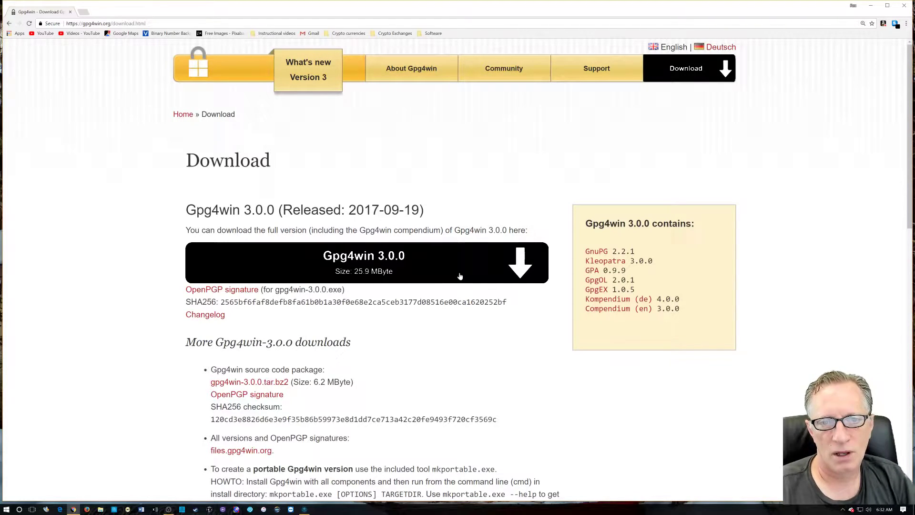
# Start the free Gpg4win 3.0.0 download with a $0 donation.
pyautogui.click(387, 261)
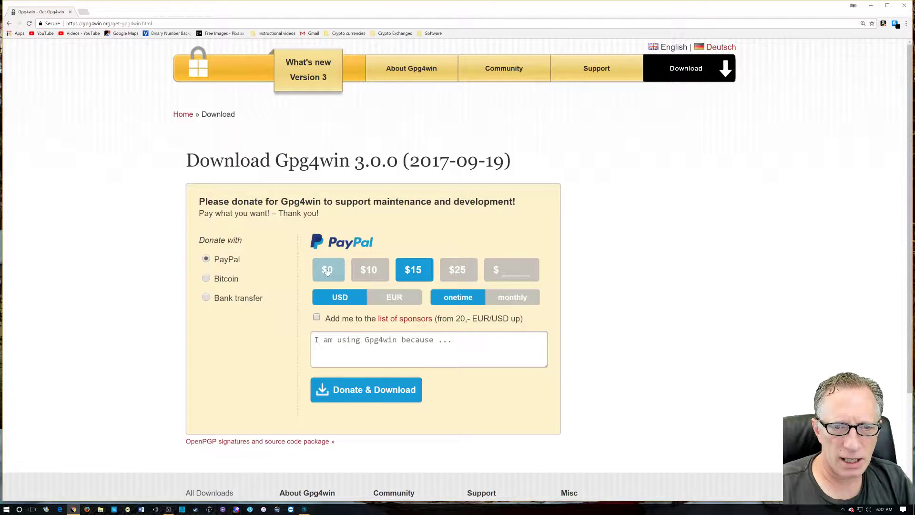
pyautogui.click(328, 270)
pyautogui.click(338, 349)
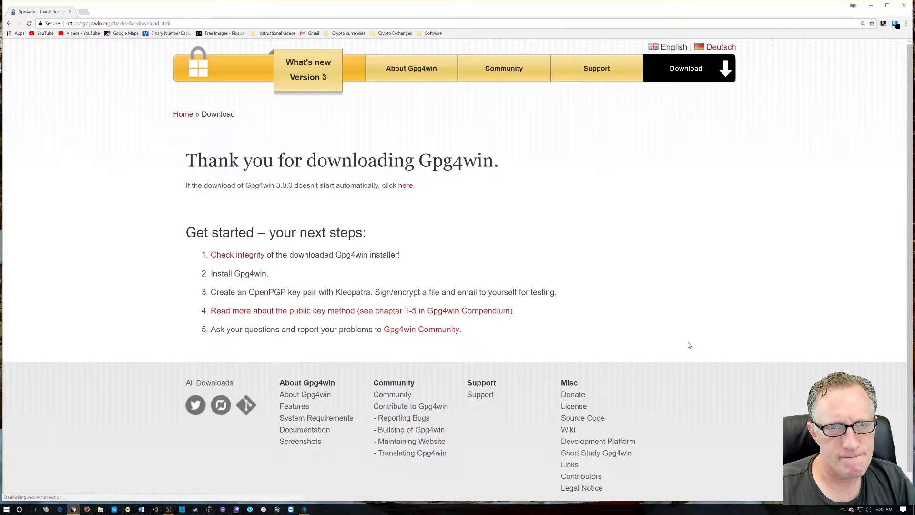
# Save gpg4win-3.0.0.exe into a new Gpg4Win folder under Software.
pyautogui.click(235, 42)
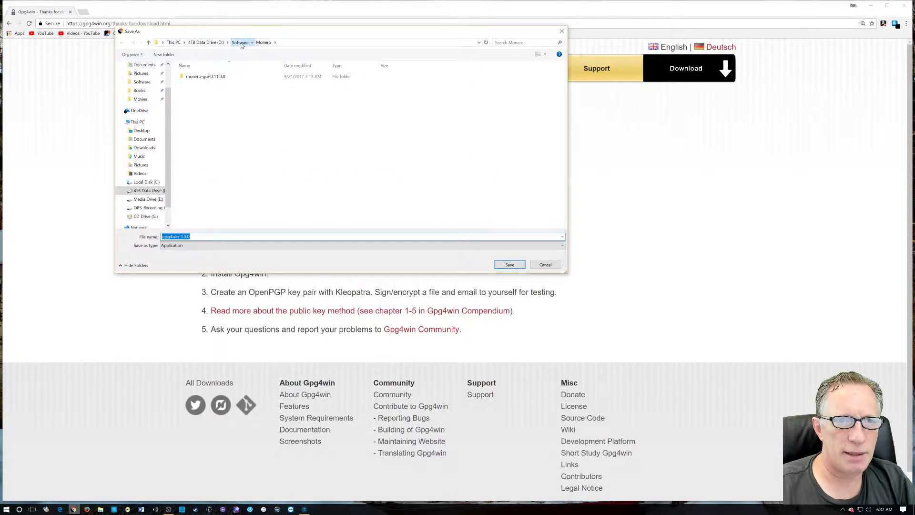
pyautogui.click(143, 83)
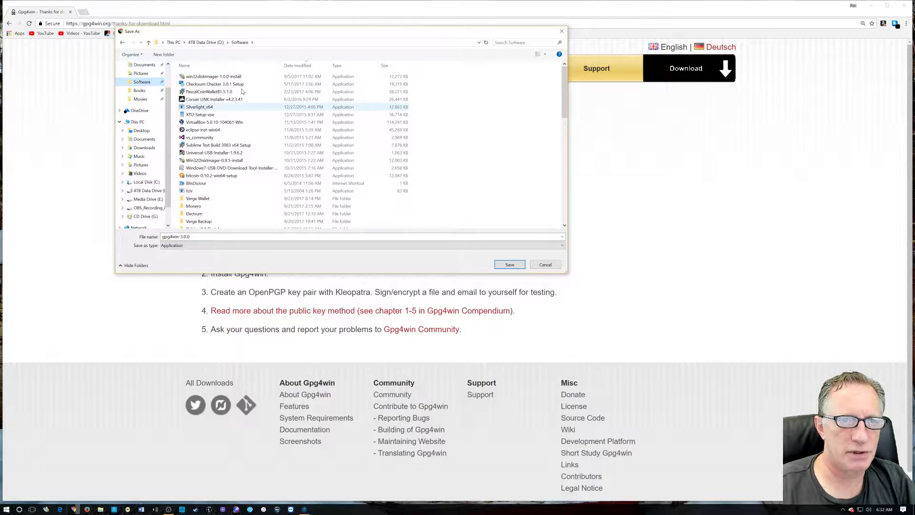
pyautogui.click(163, 54)
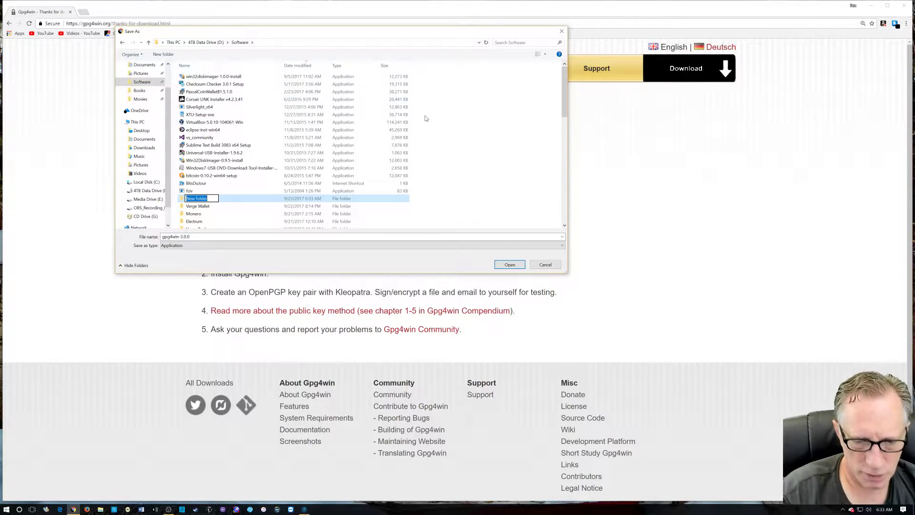
pyautogui.write('Gpg')
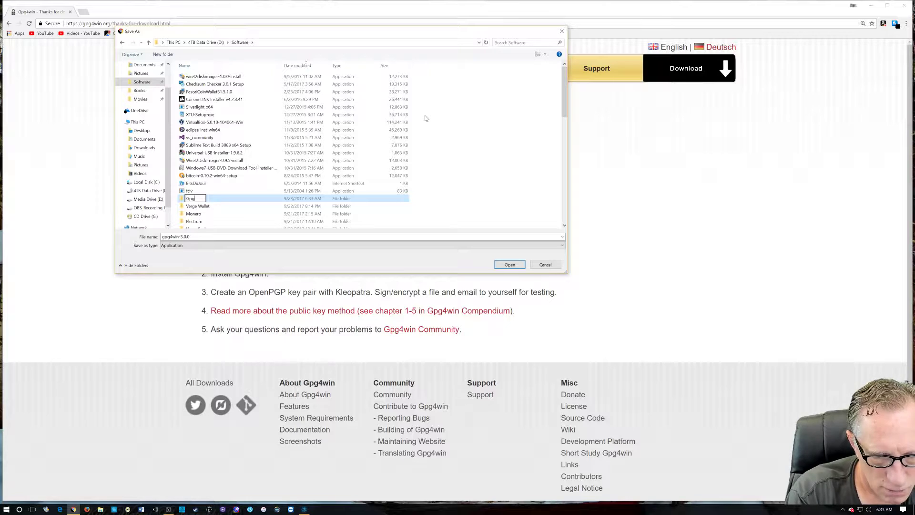
pyautogui.write('4Win')
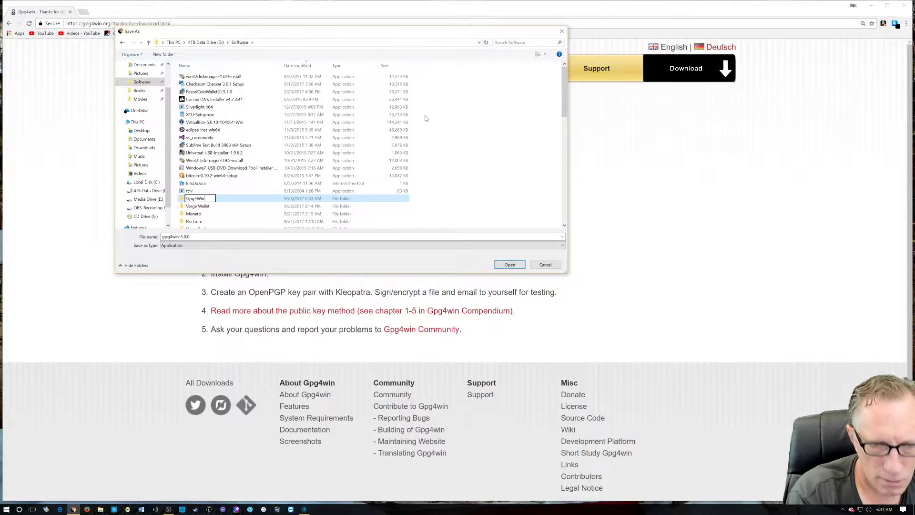
pyautogui.press('Return')
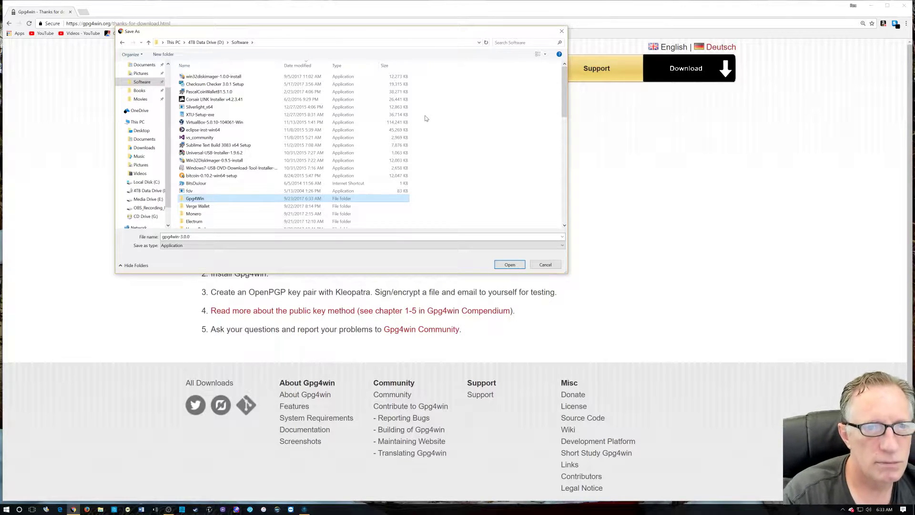
pyautogui.doubleClick(208, 201)
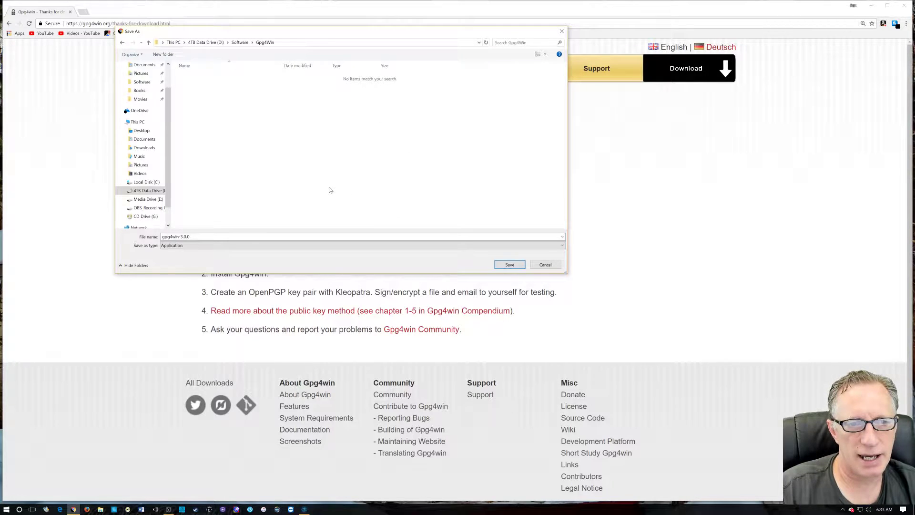
pyautogui.click(510, 265)
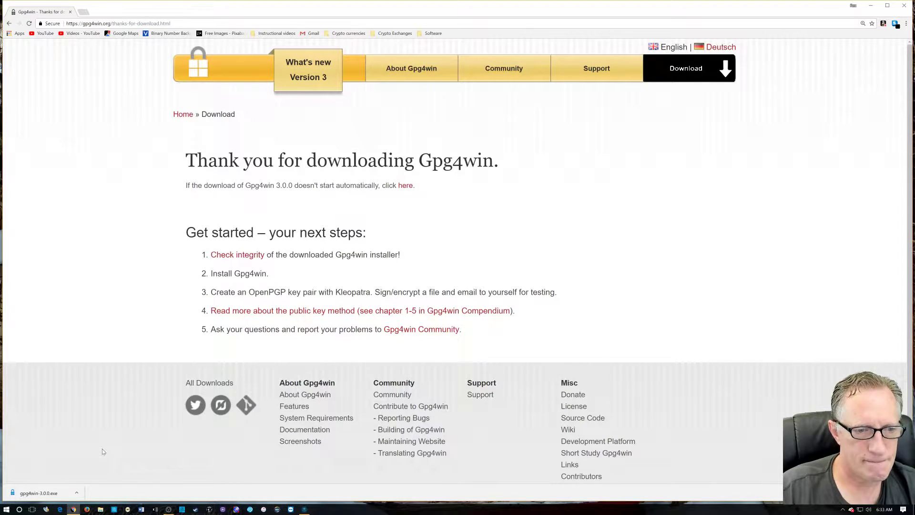
# Show the downloaded installer in its folder, then return to the thank-you page.
pyautogui.click(77, 494)
pyautogui.click(102, 477)
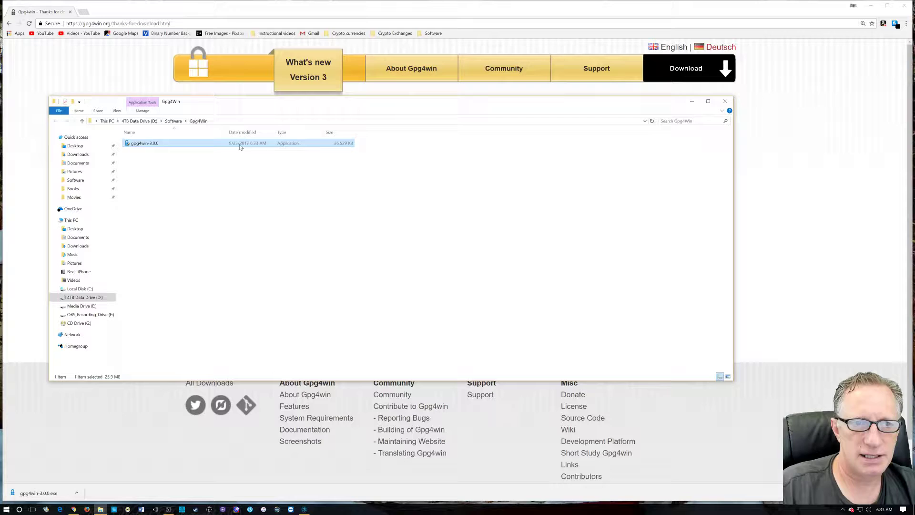
pyautogui.click(787, 226)
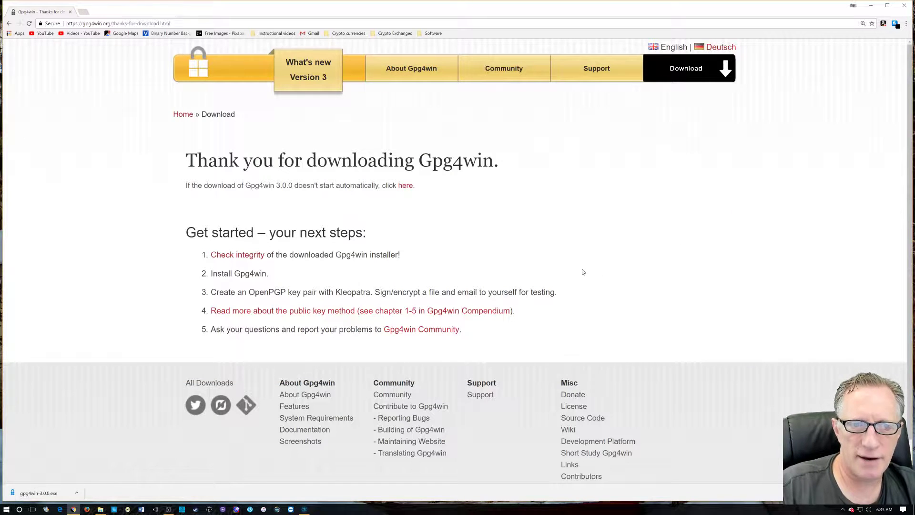
# Open the Gpg4win package integrity page, then switch back to the thank-you tab.
pyautogui.click(244, 256)
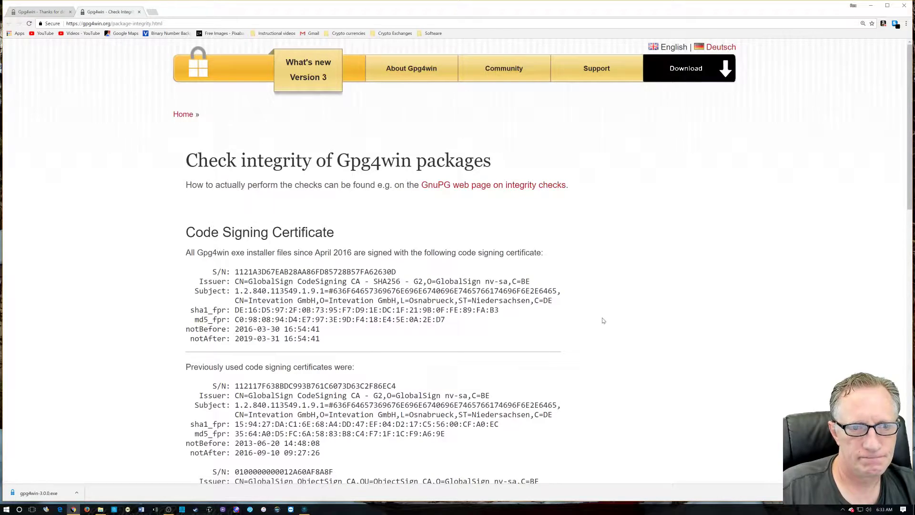
pyautogui.scroll(-5, 623, 321)
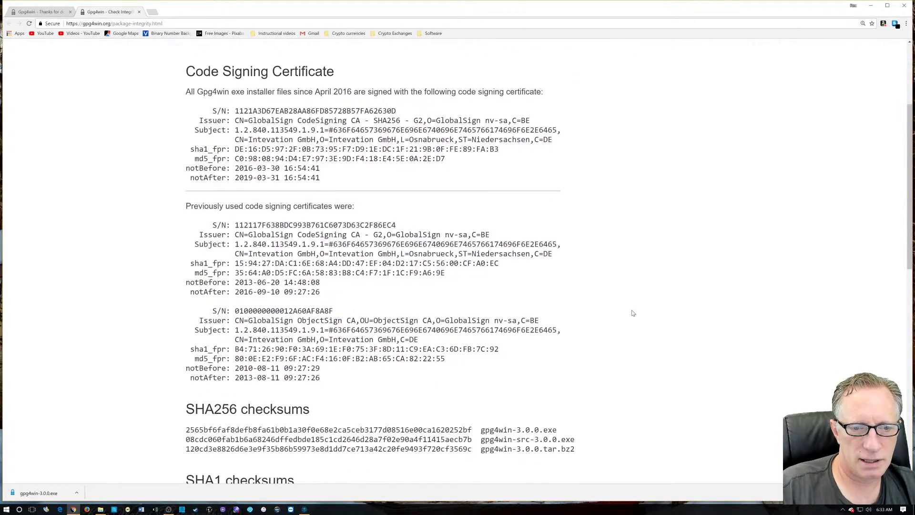
pyautogui.scroll(3, 633, 313)
pyautogui.scroll(-2, 631, 312)
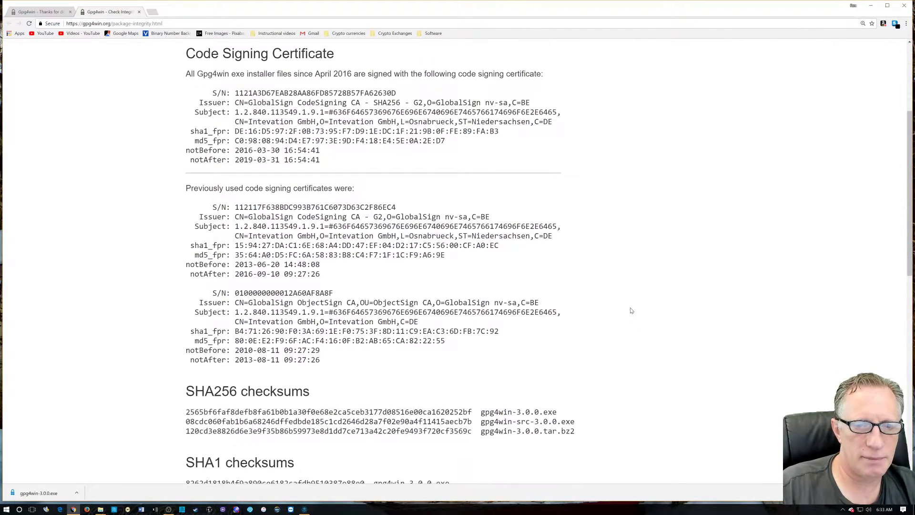
pyautogui.click(43, 12)
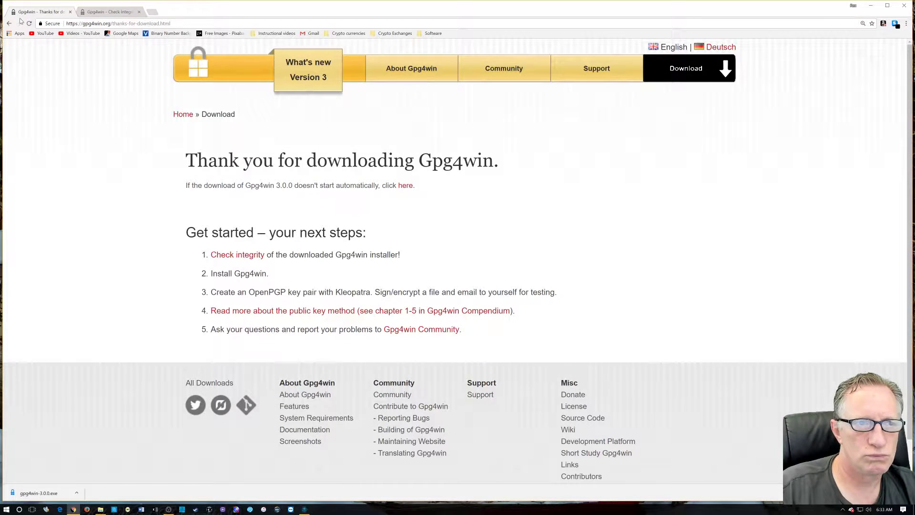
# Return to the 3.0.0 download page, select its SHA256 hash, and bring up the installer's folder.
pyautogui.click(9, 24)
pyautogui.click(9, 24)
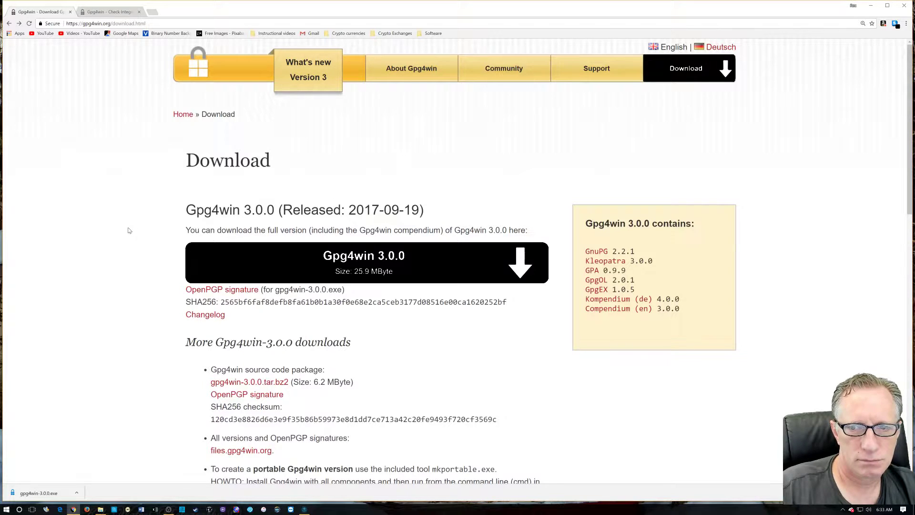
pyautogui.scroll(-1, 214, 285)
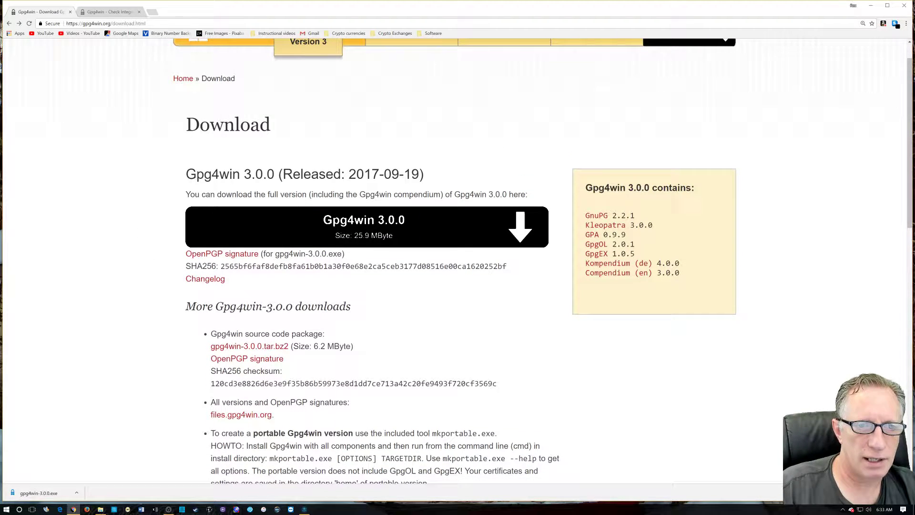
pyautogui.moveTo(220, 266); pyautogui.dragTo(507, 266)
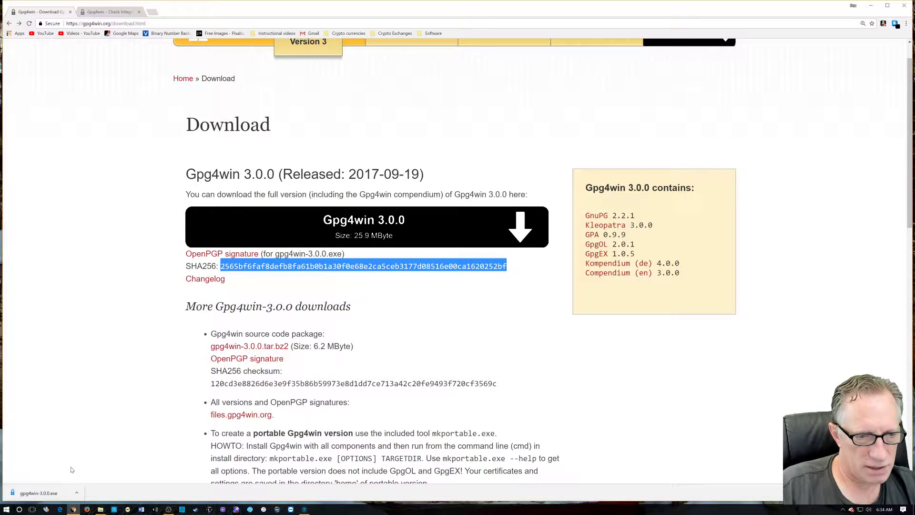
pyautogui.click(100, 509)
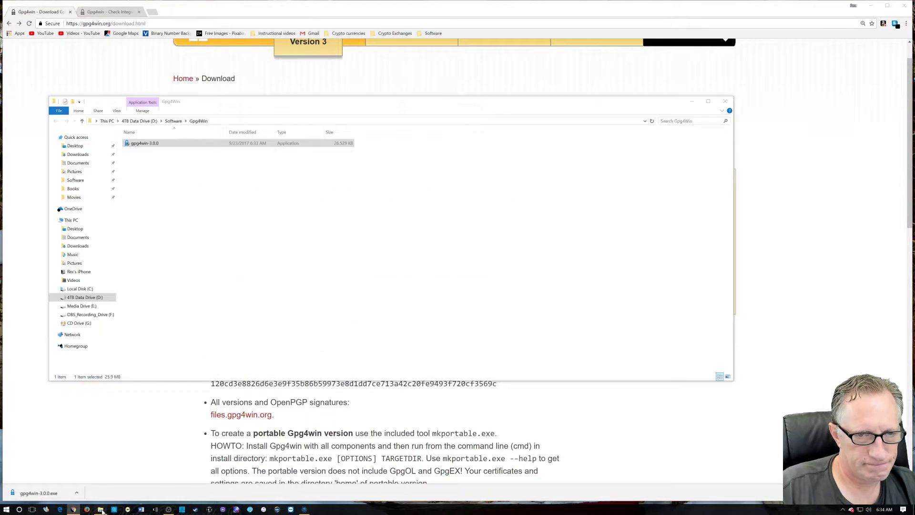
# Launch MD5_and_SHA_Checksum_Utility from the Software\ShaSum Checker folder.
pyautogui.click(90, 181)
pyautogui.moveTo(731, 186); pyautogui.dragTo(740, 329)
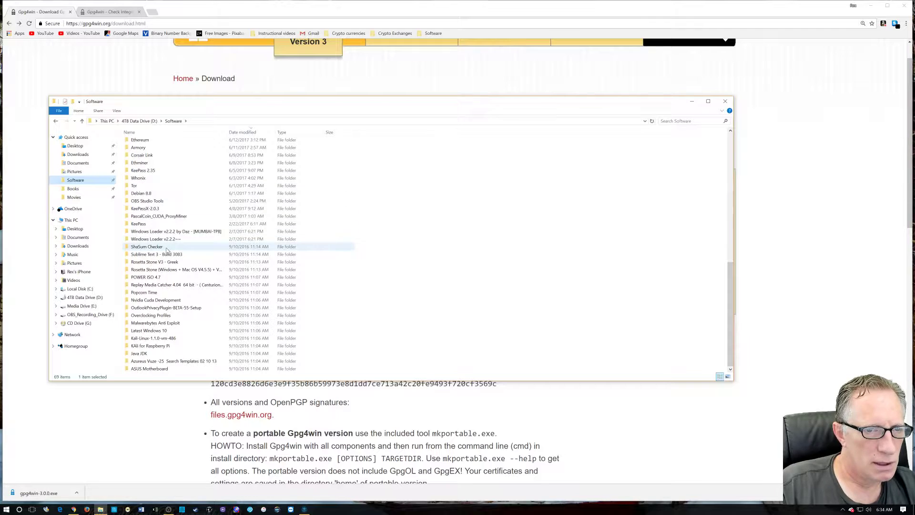
pyautogui.doubleClick(169, 247)
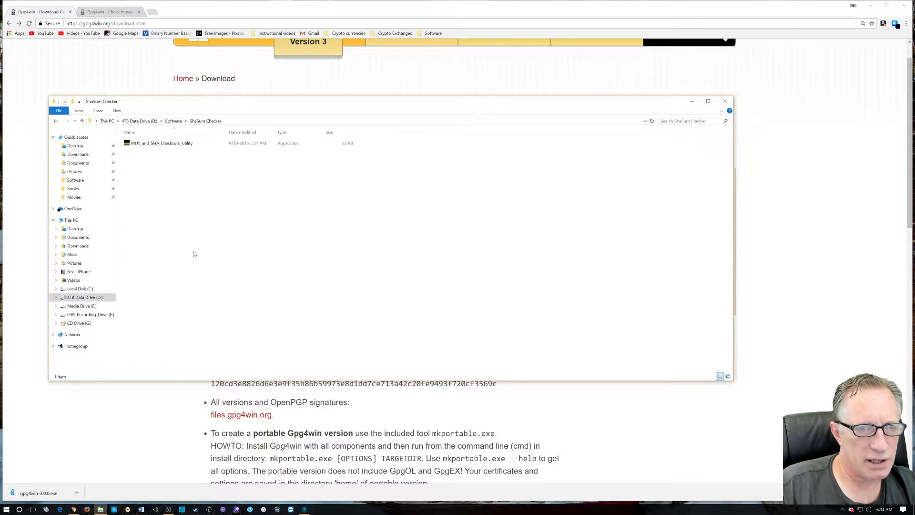
pyautogui.doubleClick(164, 144)
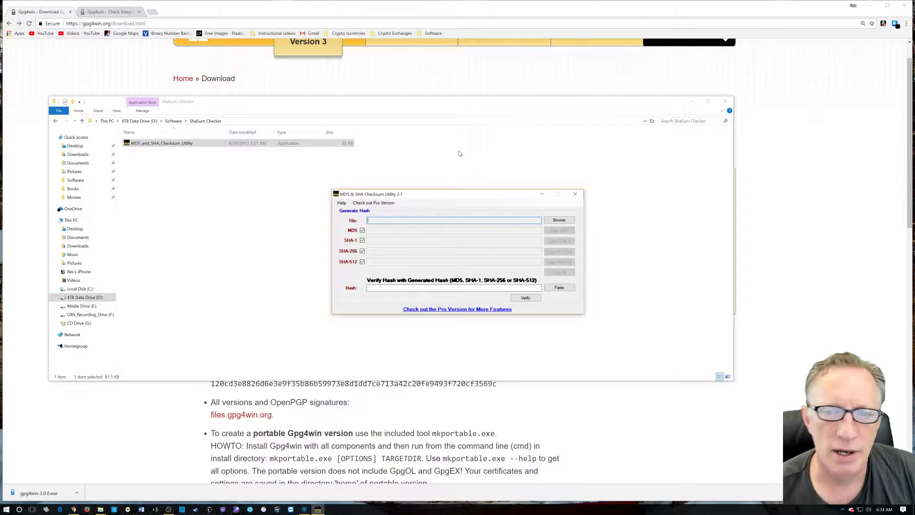
# Load D:\Software\Gpg4Win\gpg4win-3.0.0.exe into the utility to generate its hashes.
pyautogui.click(561, 222)
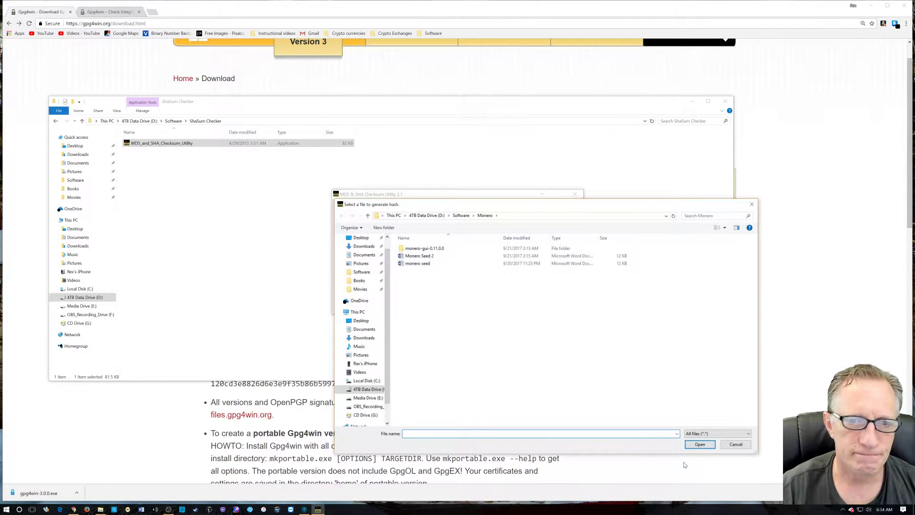
pyautogui.click(361, 273)
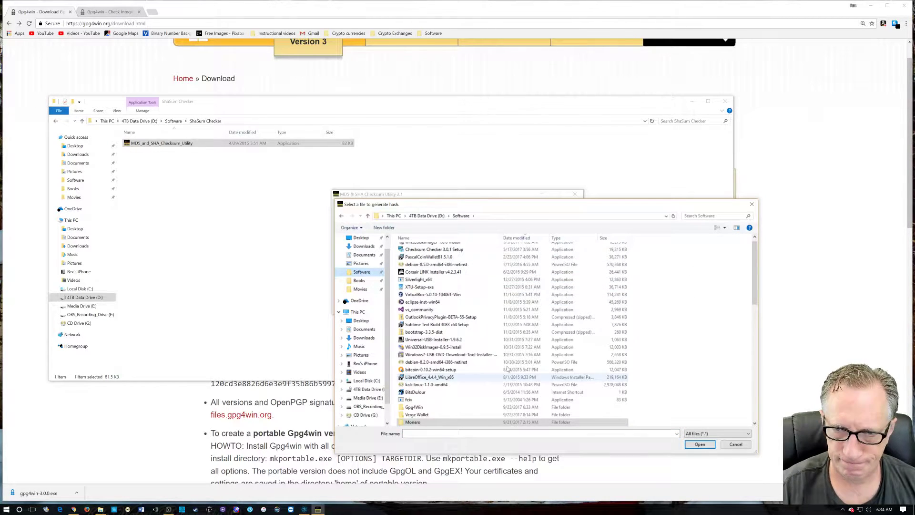
pyautogui.moveTo(756, 272); pyautogui.dragTo(755, 312)
pyautogui.doubleClick(414, 288)
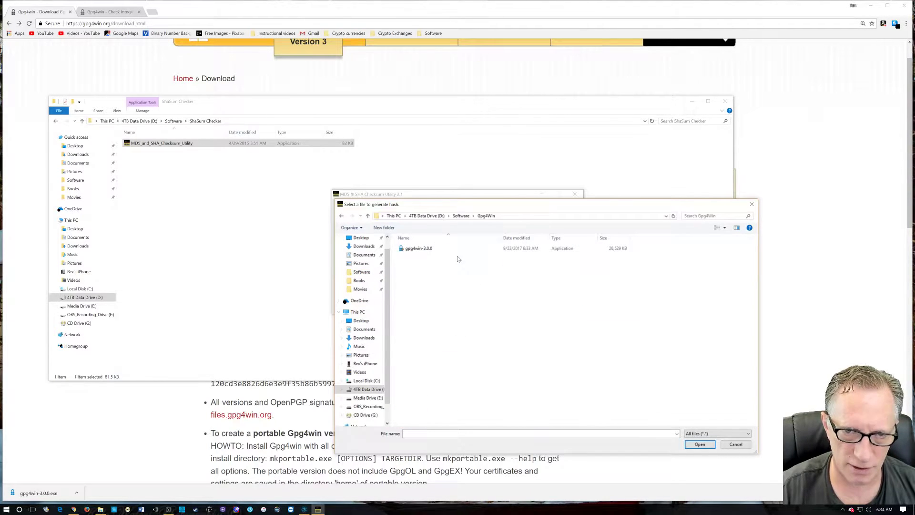
pyautogui.click(413, 250)
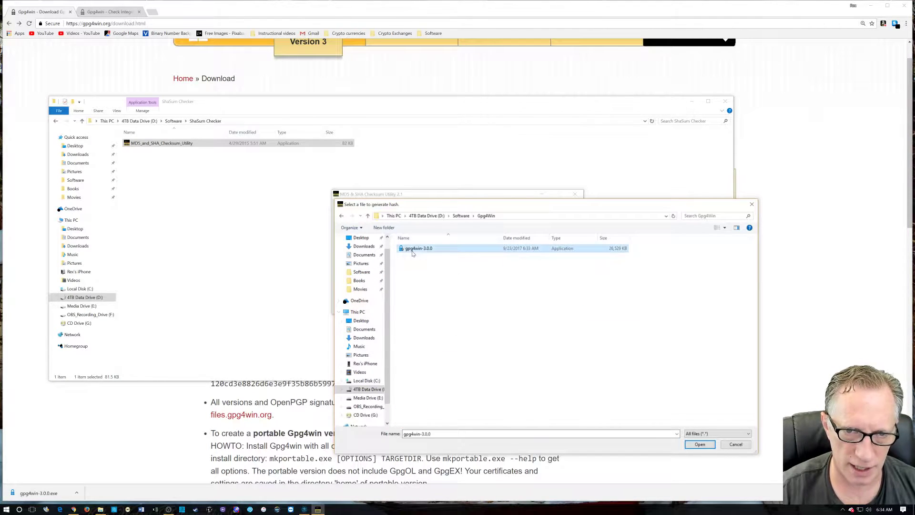
pyautogui.click(699, 444)
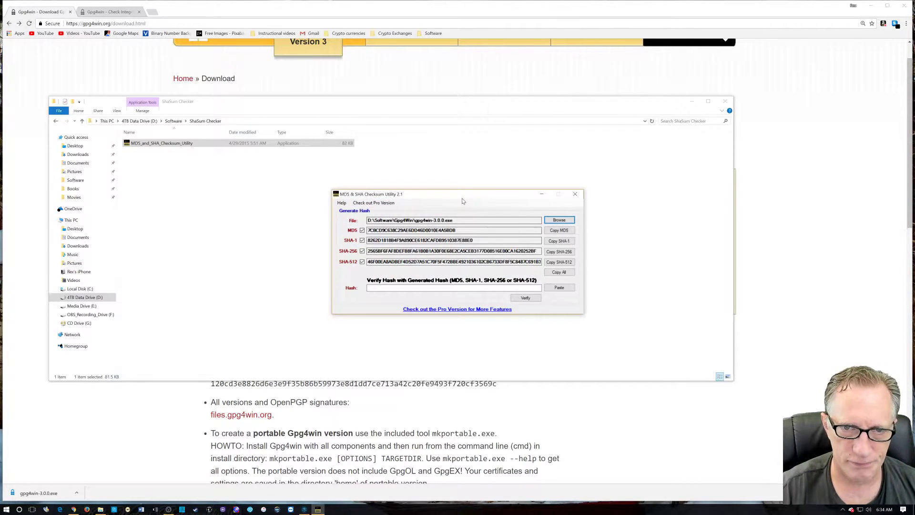
# Copy the installer's SHA256 hash from the Gpg4win download page.
pyautogui.moveTo(448, 194); pyautogui.dragTo(393, 151)
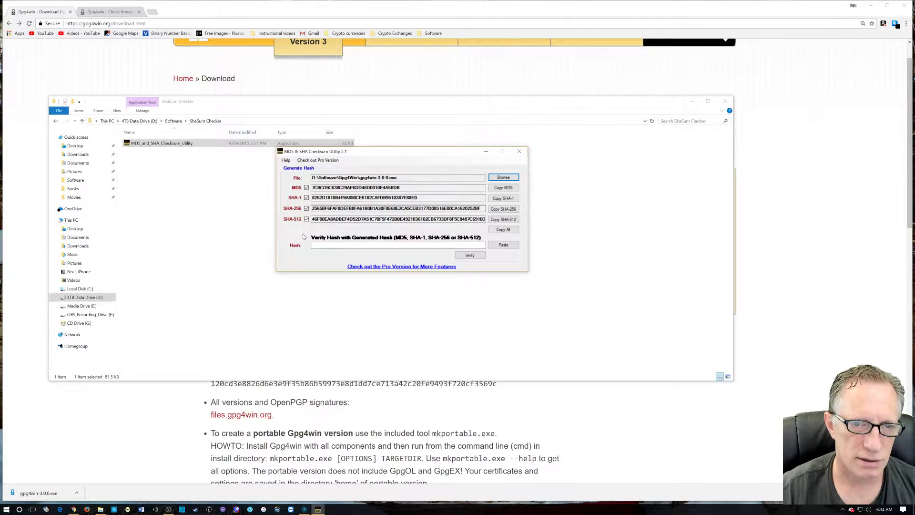
pyautogui.click(691, 102)
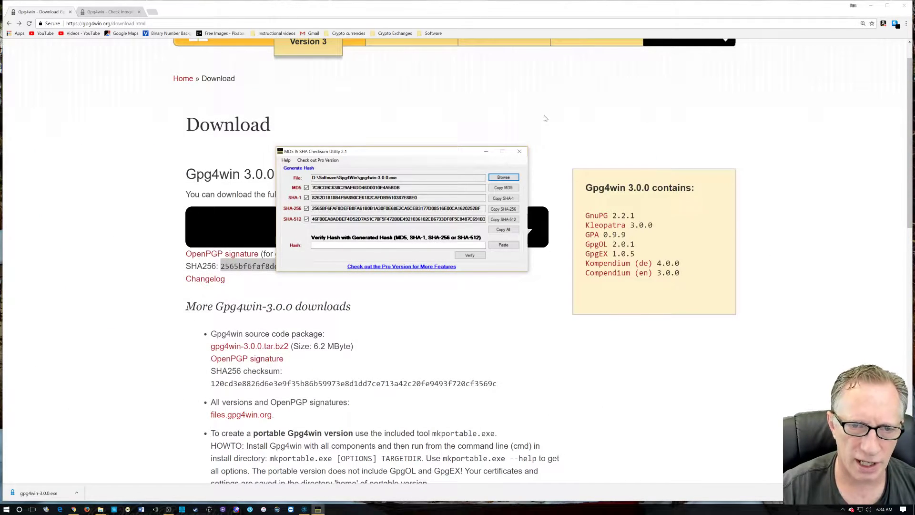
pyautogui.moveTo(417, 152); pyautogui.dragTo(348, 136)
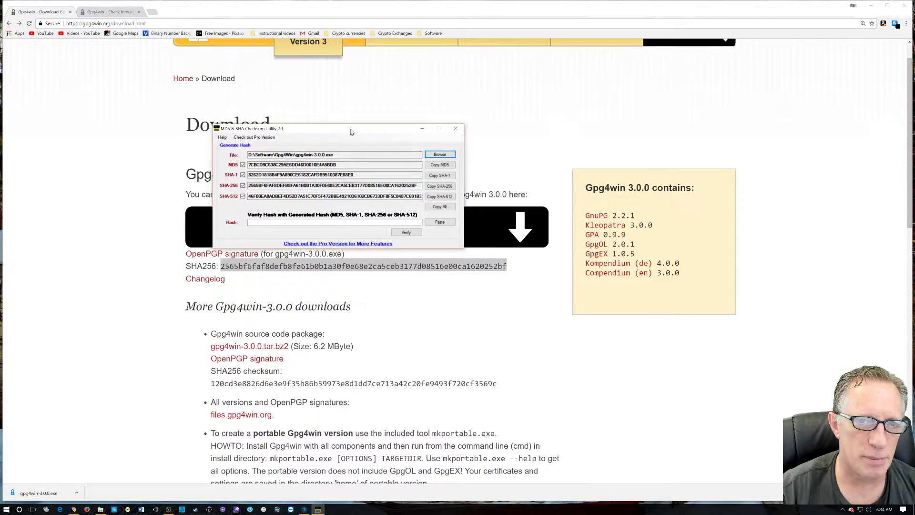
pyautogui.moveTo(348, 133); pyautogui.dragTo(347, 112)
pyautogui.click(285, 286)
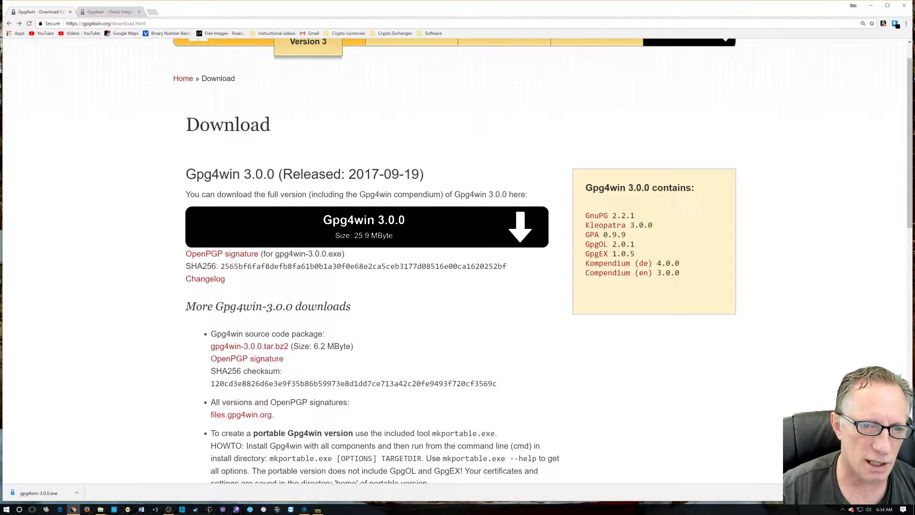
pyautogui.moveTo(221, 266); pyautogui.dragTo(507, 266)
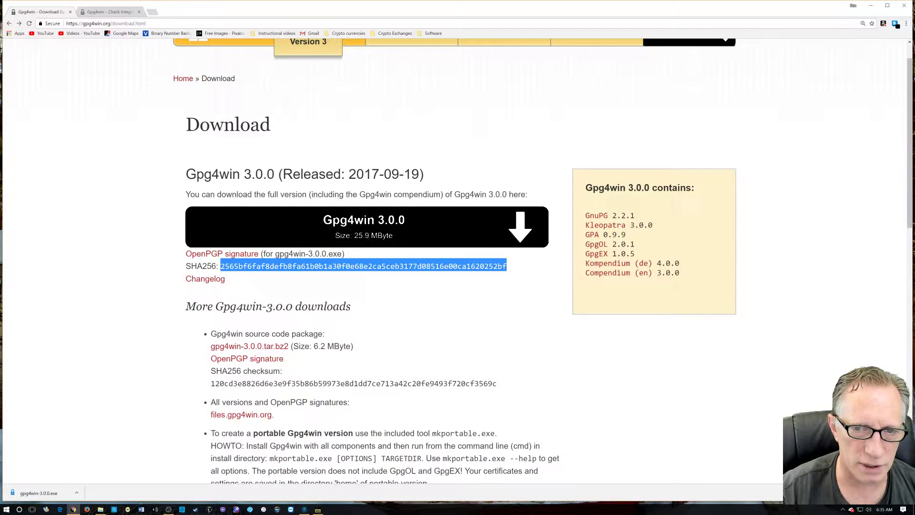
pyautogui.rightClick(496, 267)
pyautogui.click(507, 272)
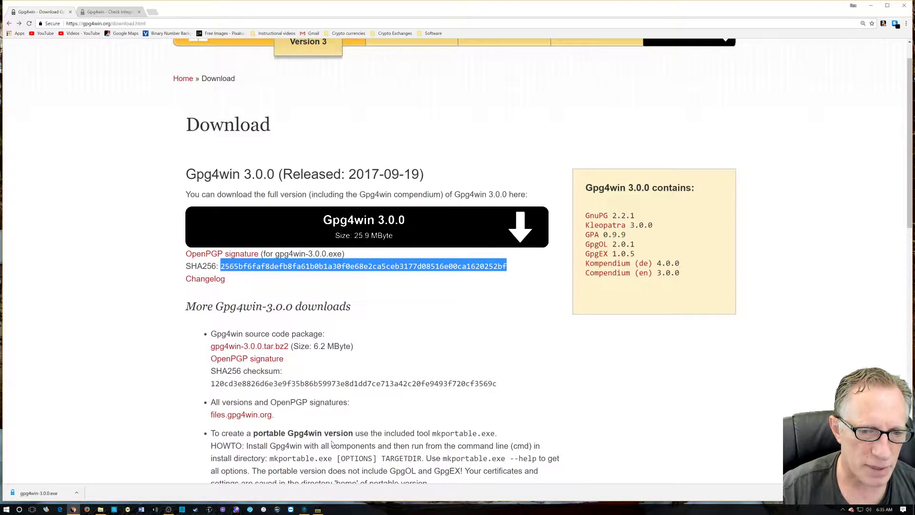
# Paste the copied hash into the utility, verify it matches, and dismiss the confirmation.
pyautogui.click(318, 509)
pyautogui.rightClick(250, 207)
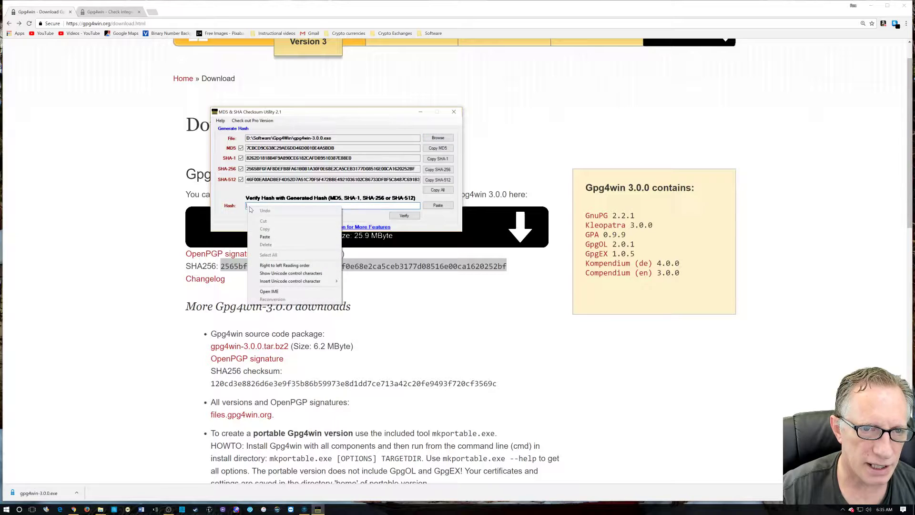
pyautogui.click(278, 234)
pyautogui.click(414, 218)
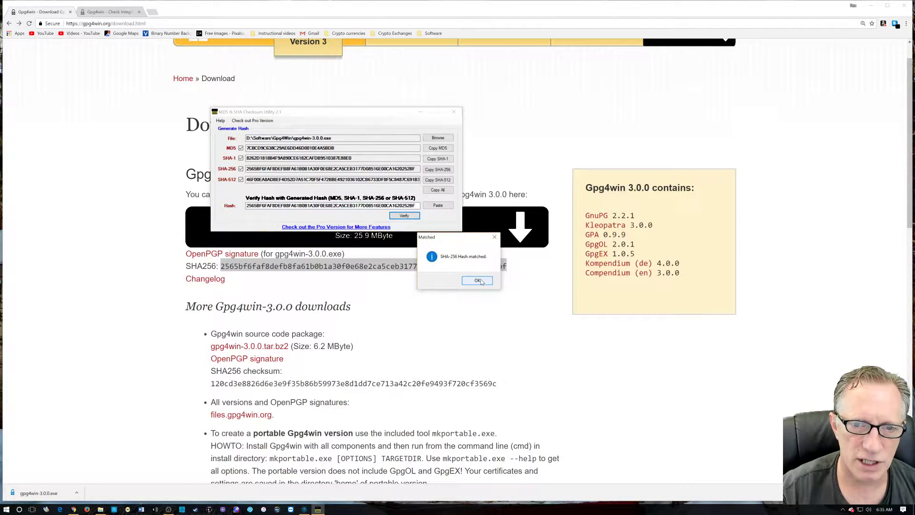
pyautogui.click(477, 281)
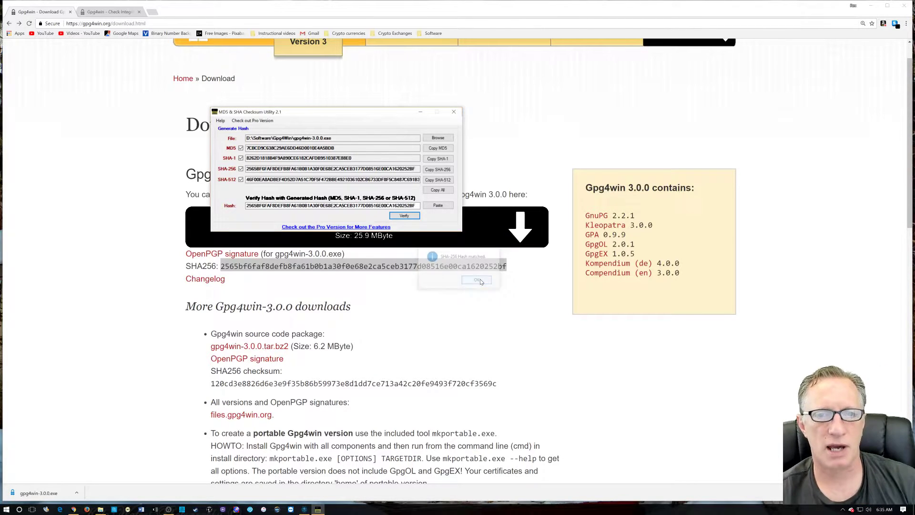
# Close the checksum utility, deselect the hash, and scroll through the installation and compendium sections.
pyautogui.click(458, 112)
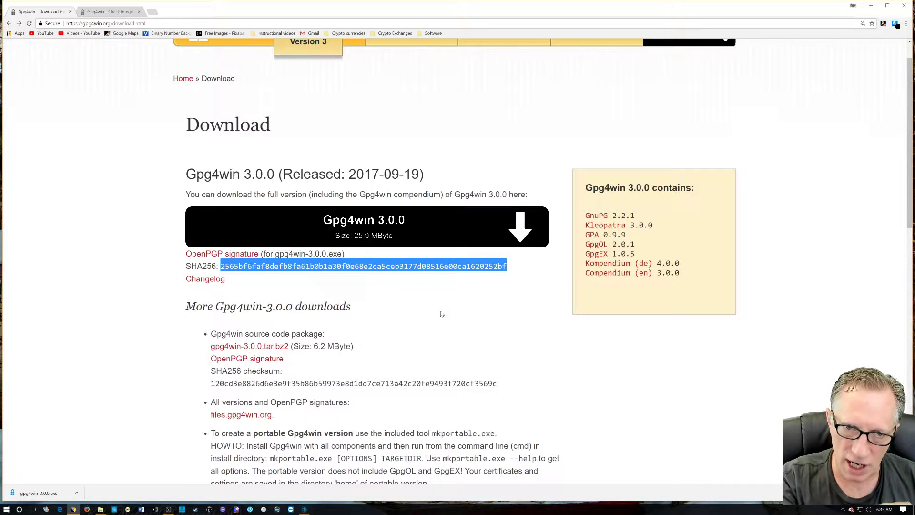
pyautogui.click(123, 232)
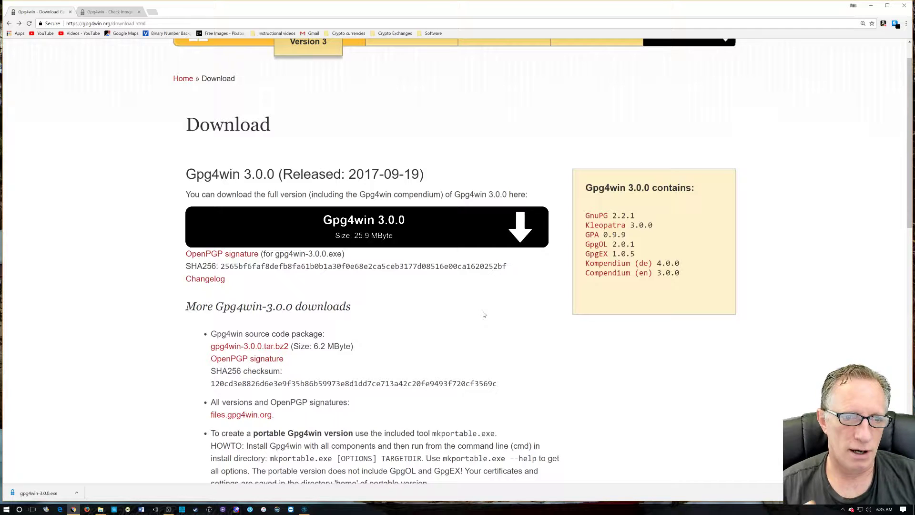
pyautogui.scroll(1, 405, 149)
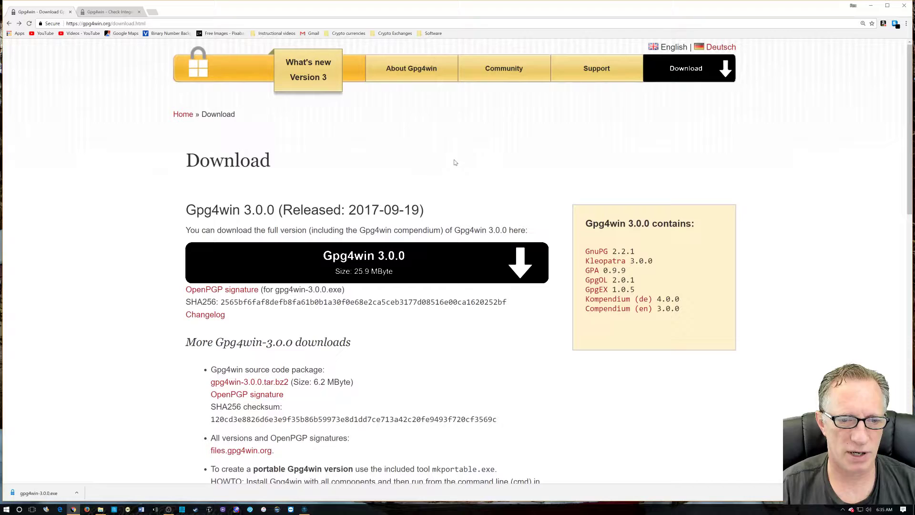
pyautogui.scroll(-4, 489, 185)
pyautogui.scroll(-6, 488, 185)
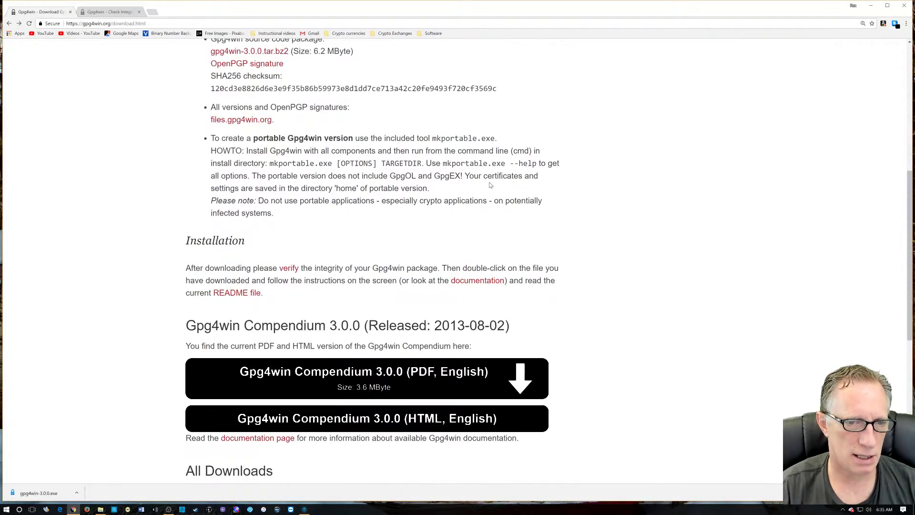
pyautogui.scroll(-5, 492, 184)
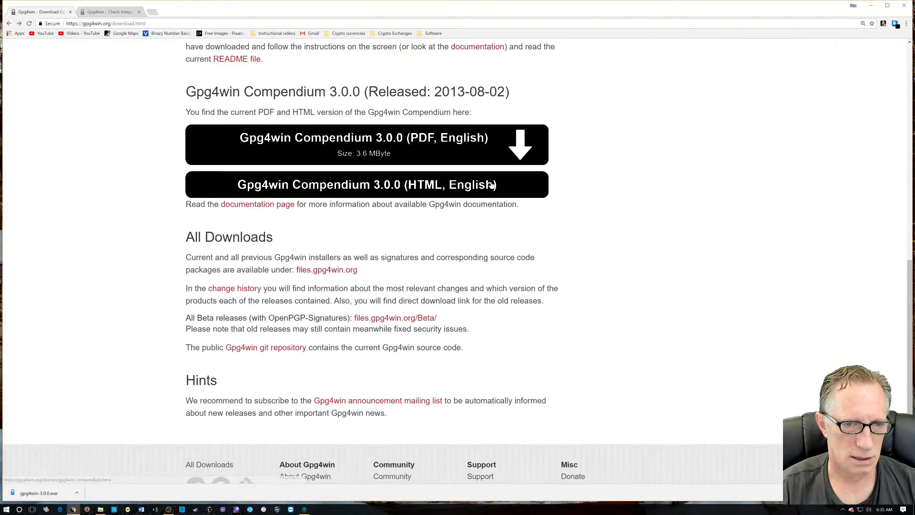
pyautogui.scroll(5, 489, 153)
pyautogui.scroll(3, 489, 153)
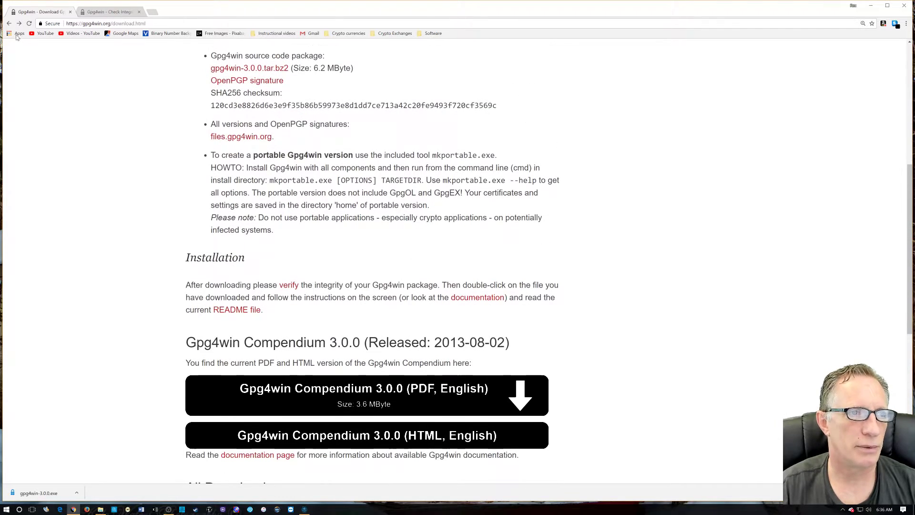
# Return to the Gpg4win site via bookmarks and open its package integrity page.
pyautogui.click(9, 23)
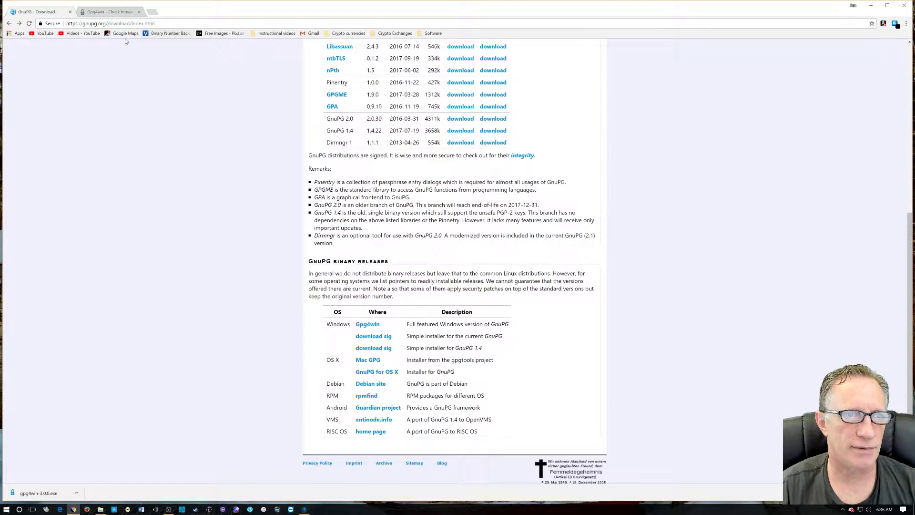
pyautogui.click(432, 34)
pyautogui.click(439, 45)
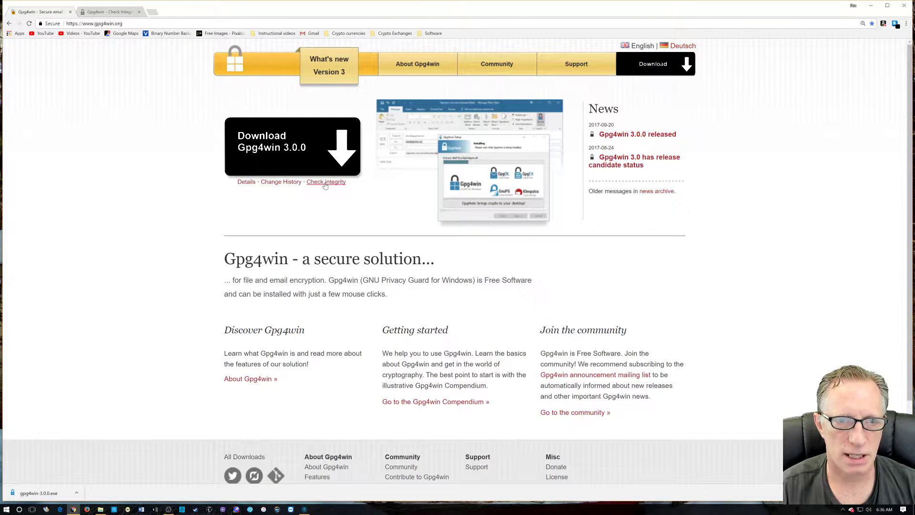
pyautogui.click(333, 185)
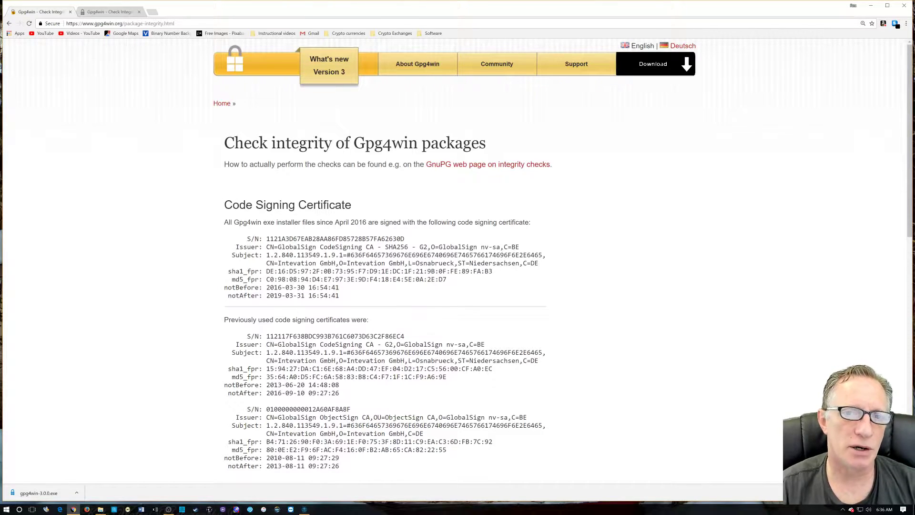
# Open GnuPG's integrity-check guide and highlight its SHA-1 checksum comparison advice.
pyautogui.click(489, 168)
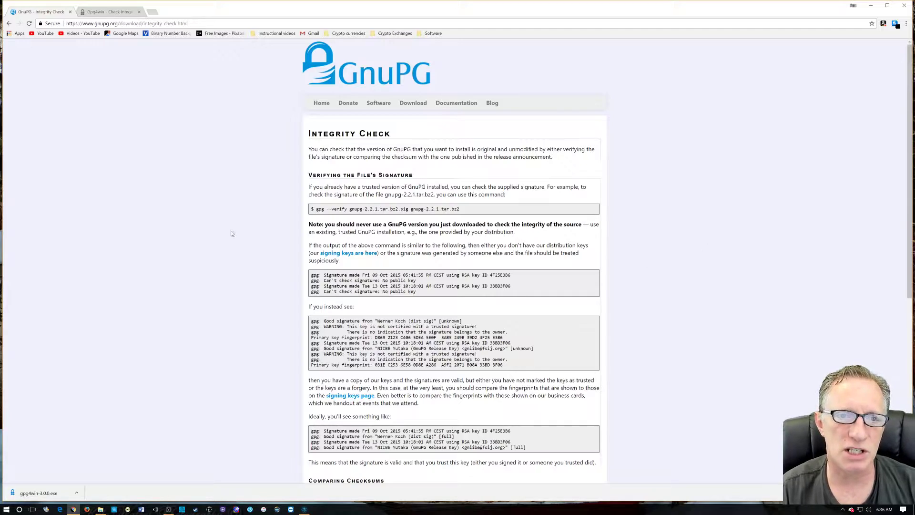
pyautogui.scroll(-1, 242, 216)
pyautogui.scroll(1, 242, 217)
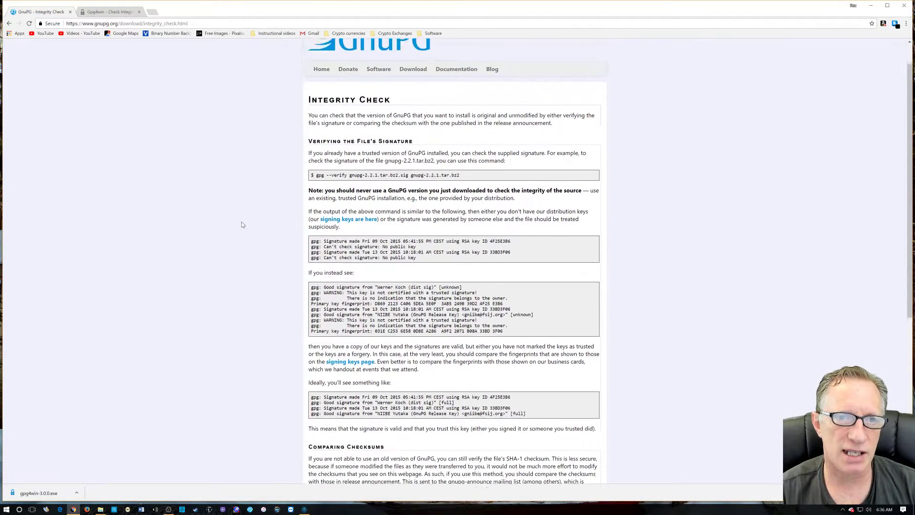
pyautogui.scroll(-3, 242, 224)
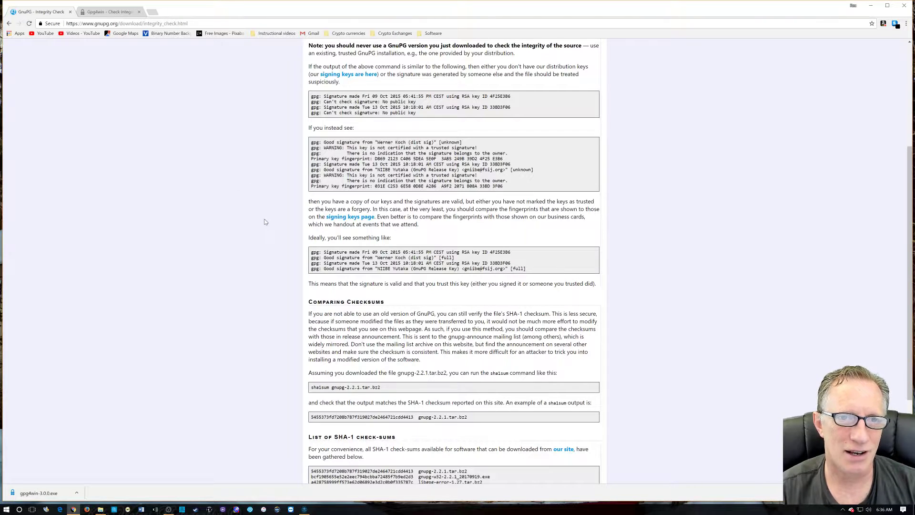
pyautogui.scroll(1, 248, 222)
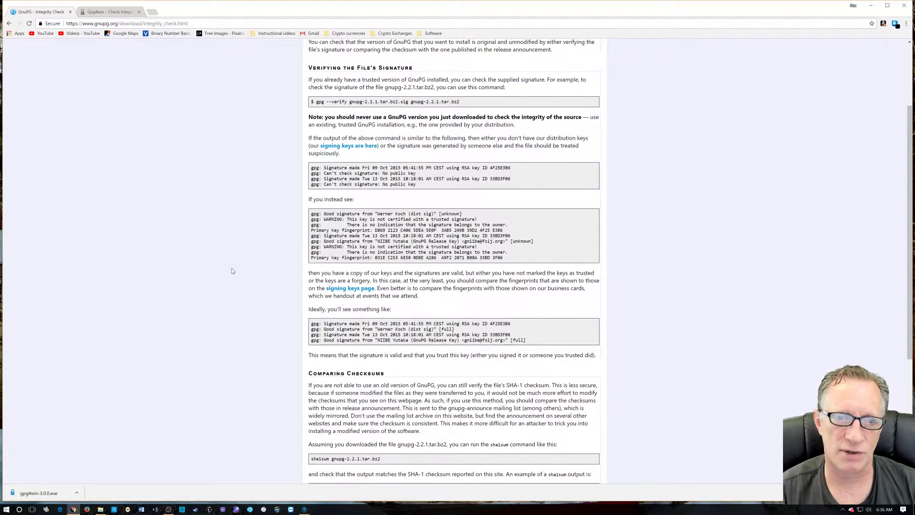
pyautogui.moveTo(308, 117); pyautogui.dragTo(602, 114)
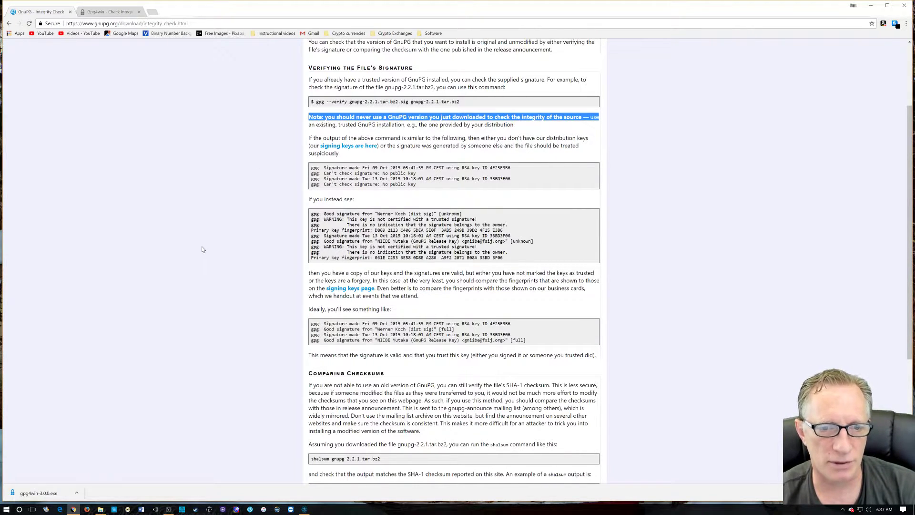
pyautogui.scroll(-4, 223, 240)
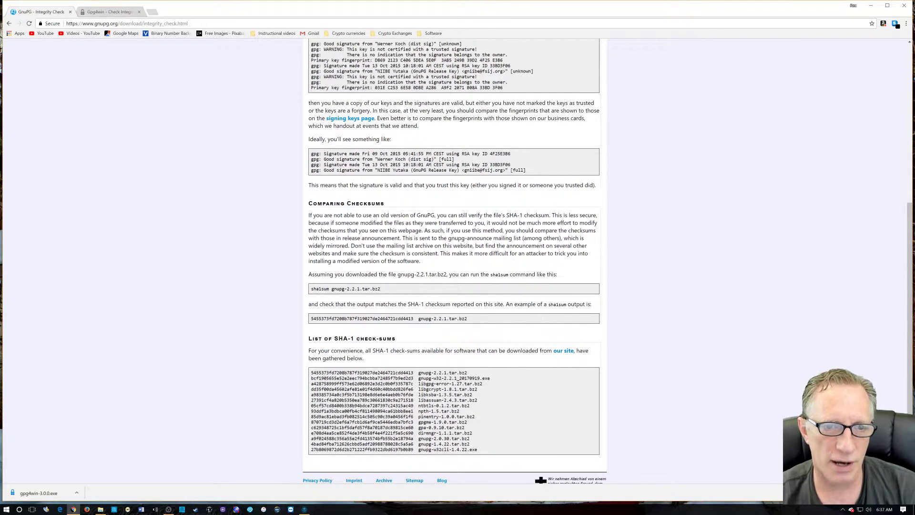
pyautogui.moveTo(307, 217); pyautogui.dragTo(602, 217)
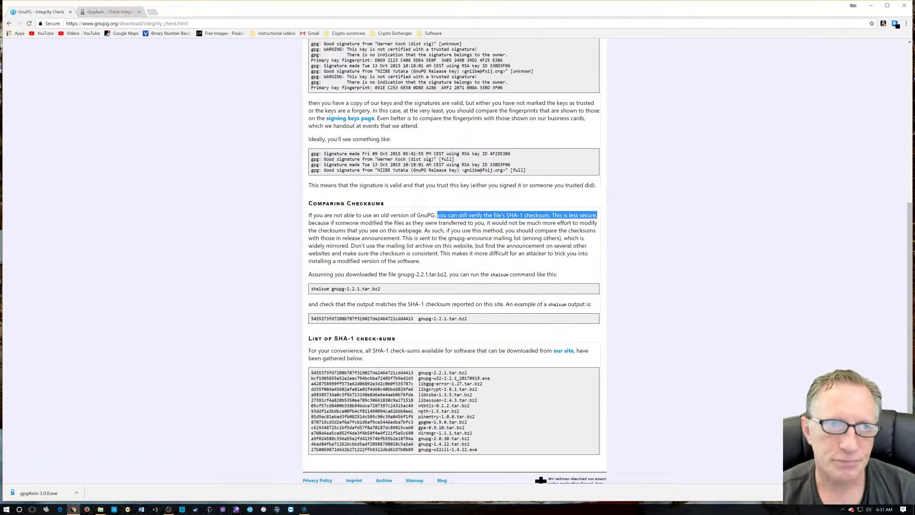
# Switch back to the Gpg4win integrity tab and open the Community page.
pyautogui.click(111, 13)
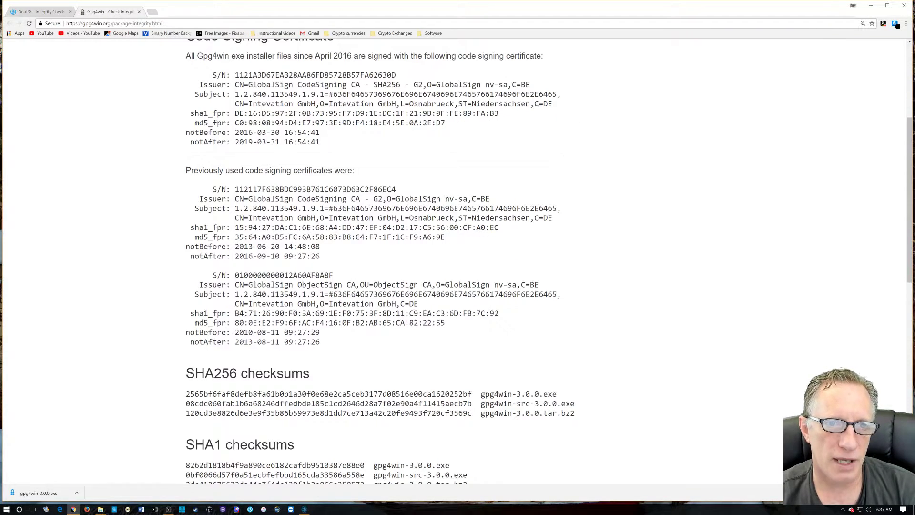
pyautogui.scroll(4, 708, 286)
pyautogui.scroll(-2, 707, 288)
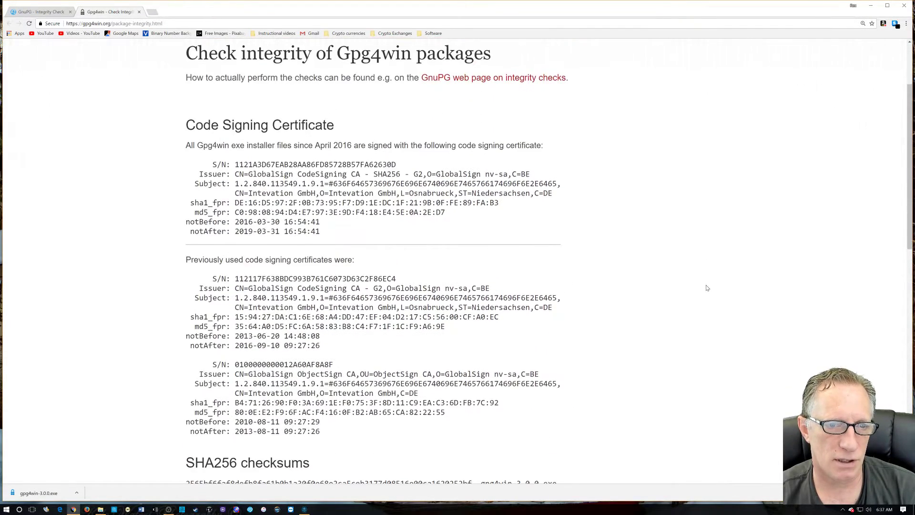
pyautogui.scroll(-6, 708, 288)
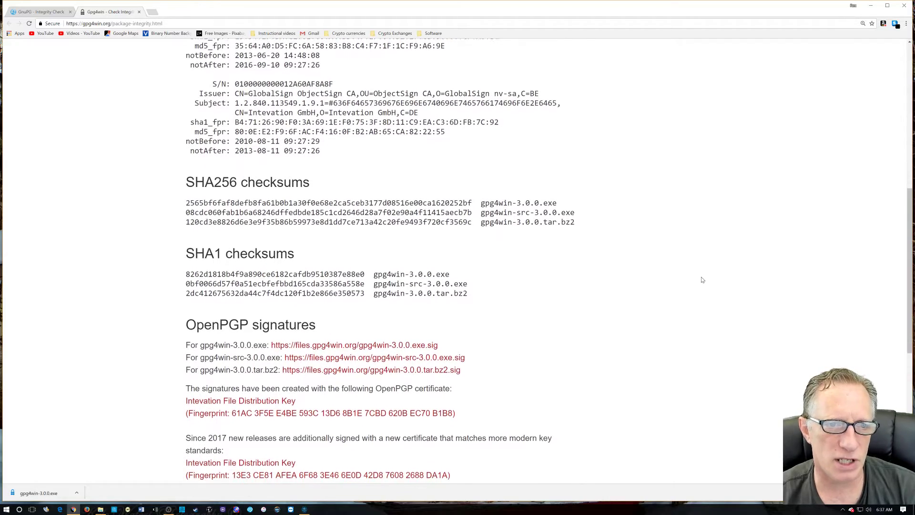
pyautogui.scroll(1, 703, 280)
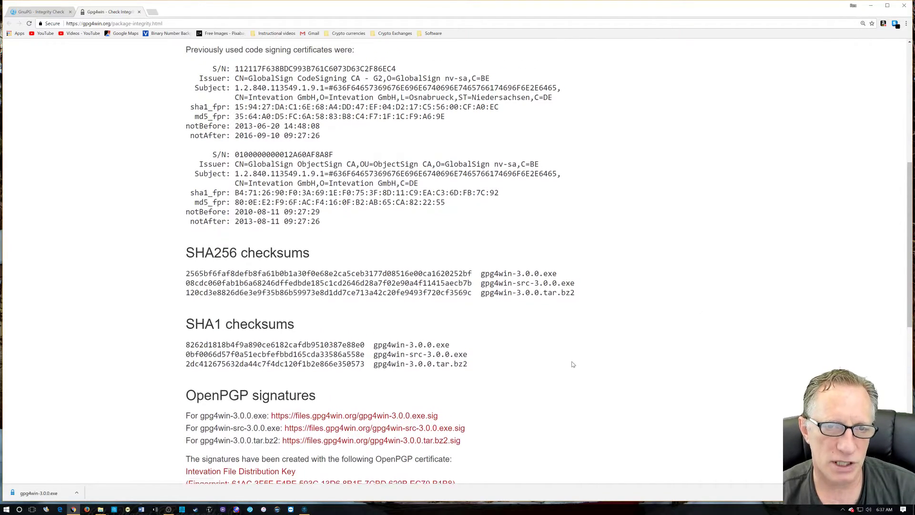
pyautogui.scroll(6, 569, 352)
pyautogui.scroll(1, 572, 239)
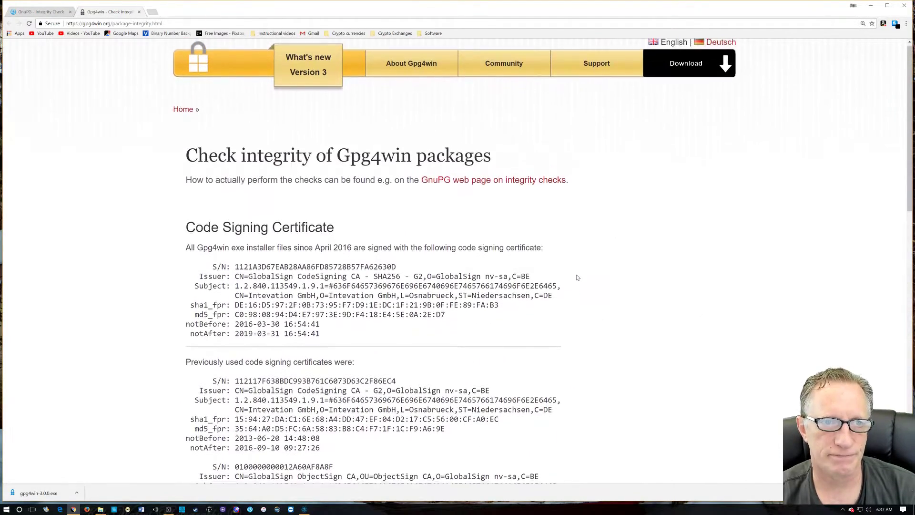
pyautogui.scroll(-1, 578, 279)
pyautogui.scroll(1, 581, 281)
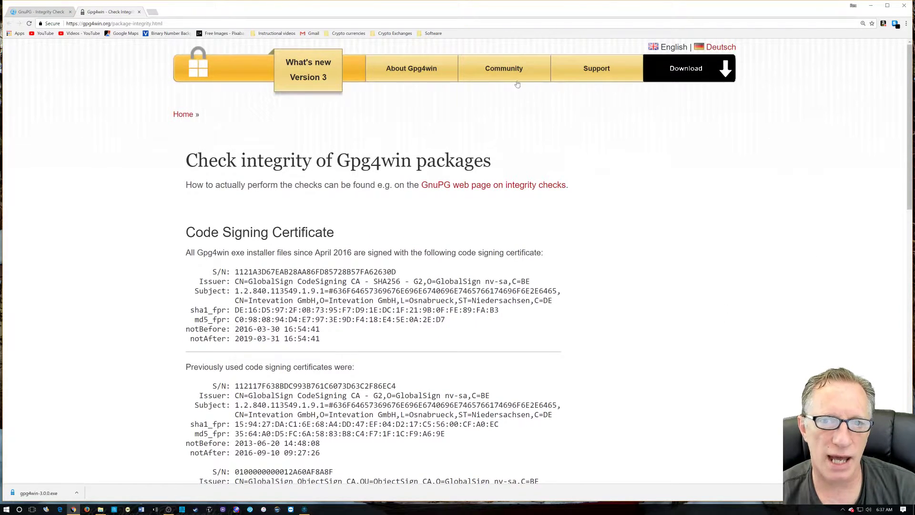
pyautogui.moveTo(511, 75)
pyautogui.click(489, 92)
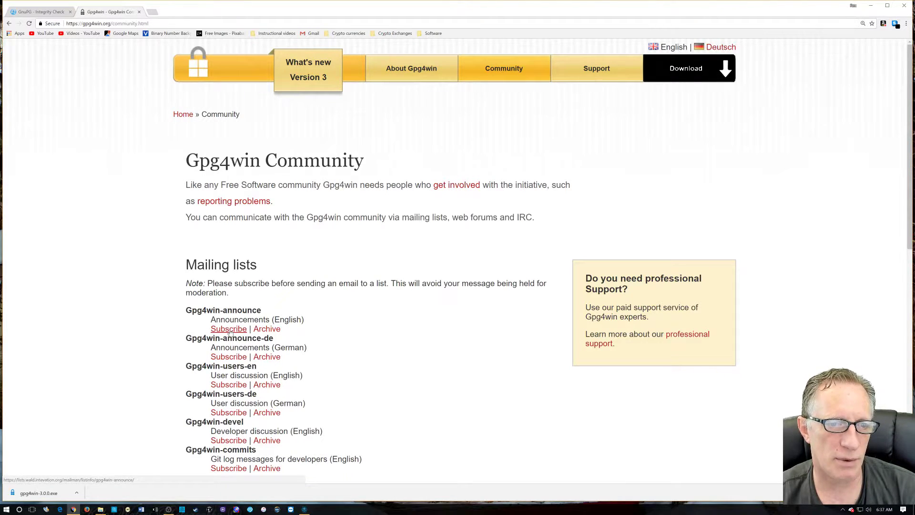
# Try the Gpg4win-announce Subscribe link twice, then open its Archive instead.
pyautogui.click(231, 331)
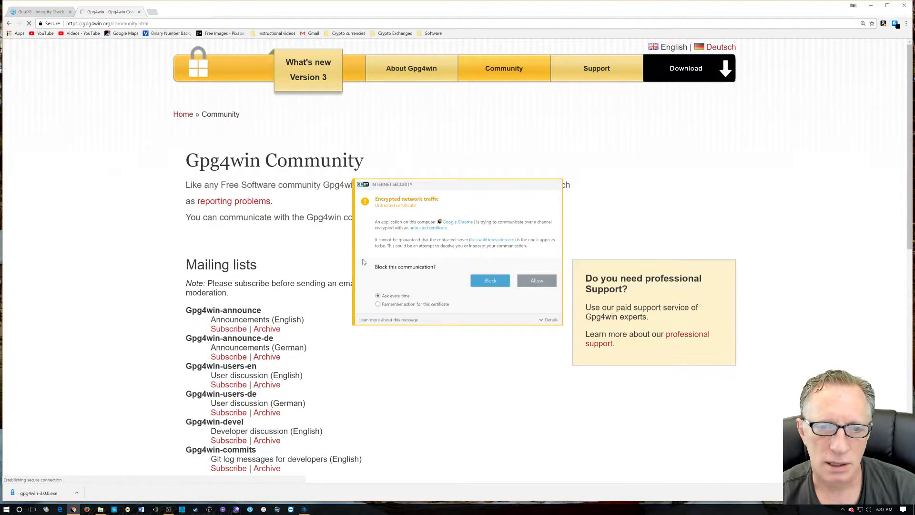
pyautogui.click(378, 305)
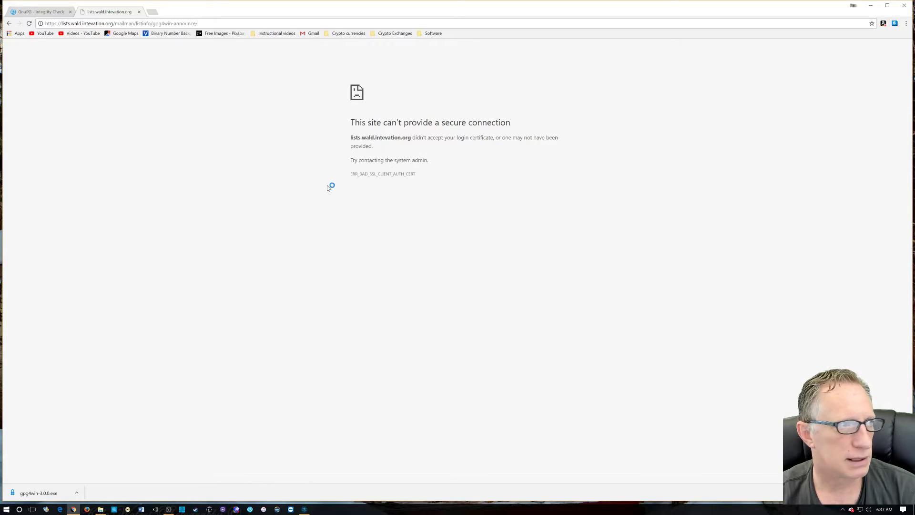
pyautogui.click(9, 23)
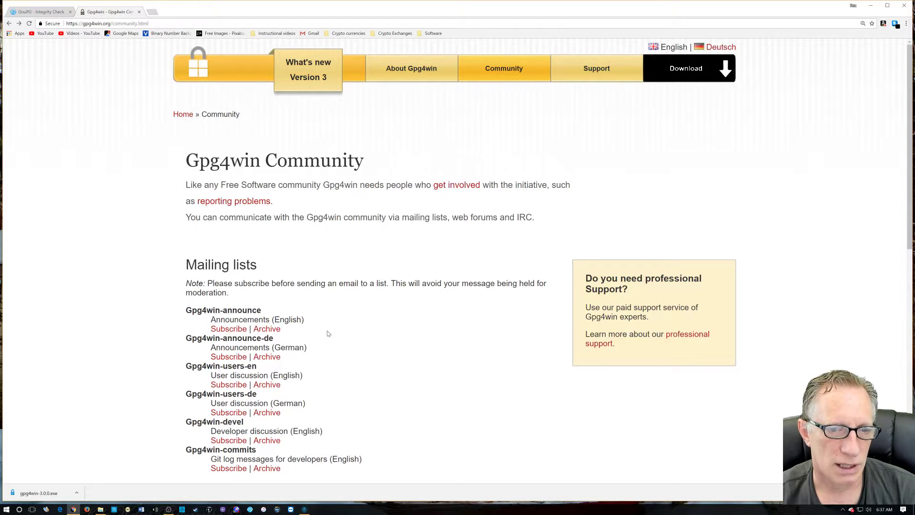
pyautogui.click(233, 330)
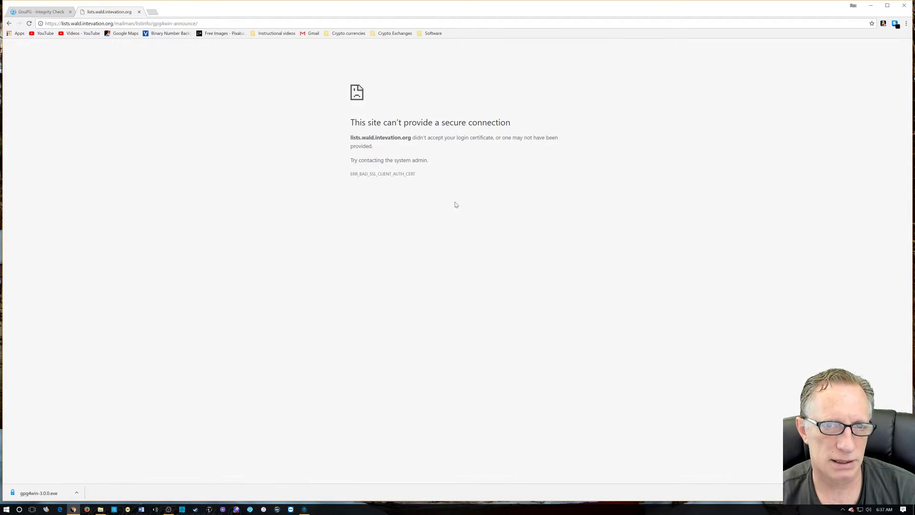
pyautogui.click(8, 24)
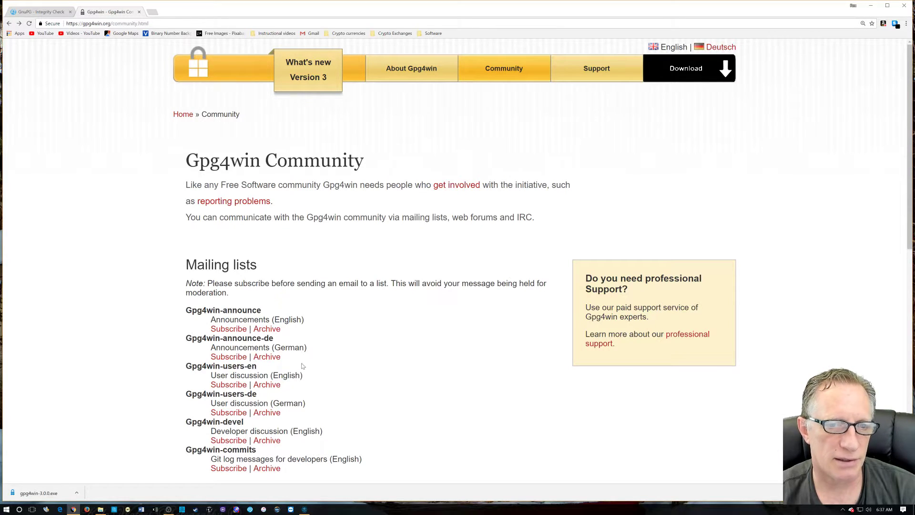
pyautogui.click(260, 333)
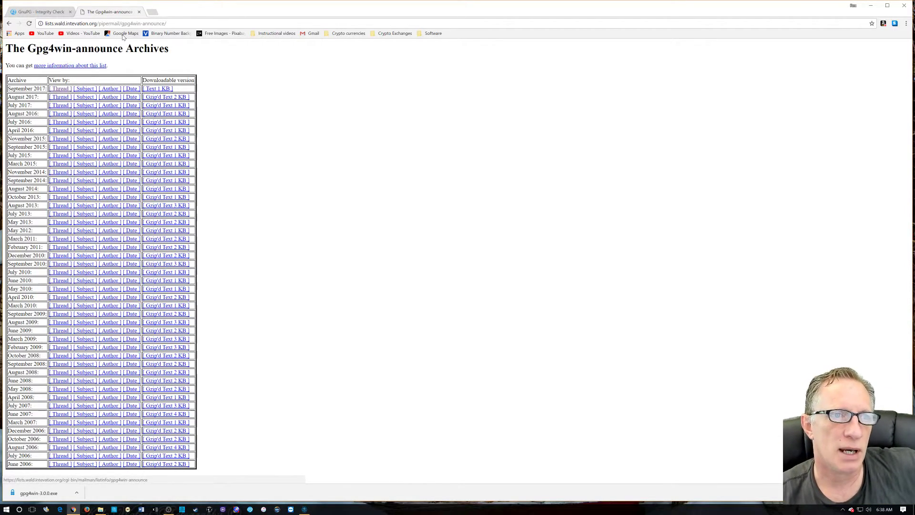
# Open the 'Gpg4win 3.0.0 released' announcement from the September 2017 thread archive.
pyautogui.click(61, 89)
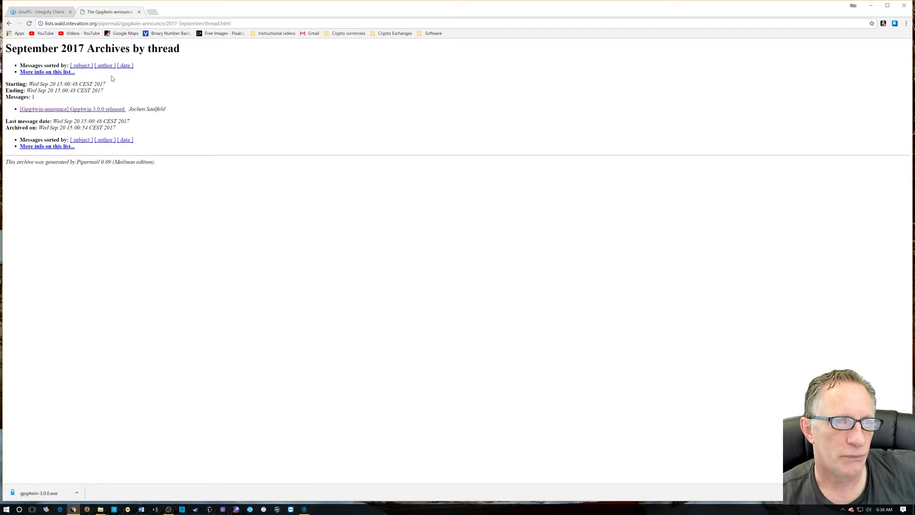
pyautogui.click(9, 23)
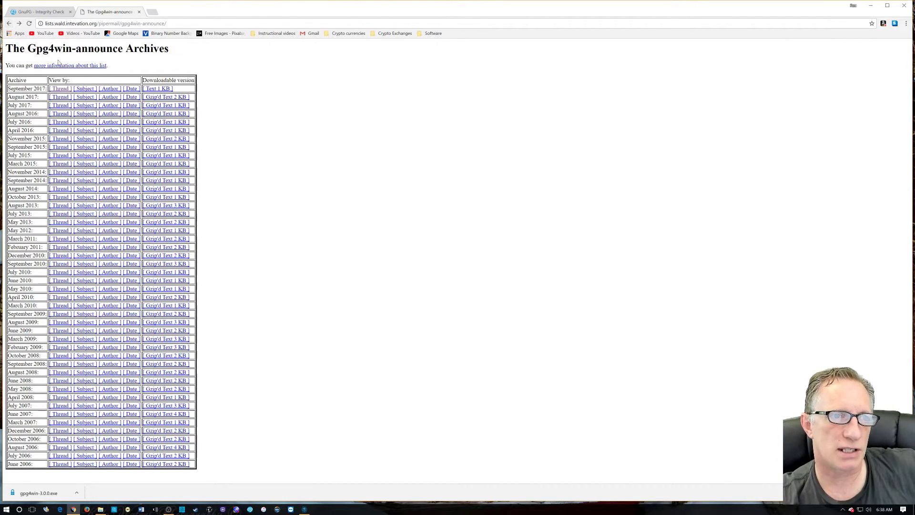
pyautogui.click(61, 89)
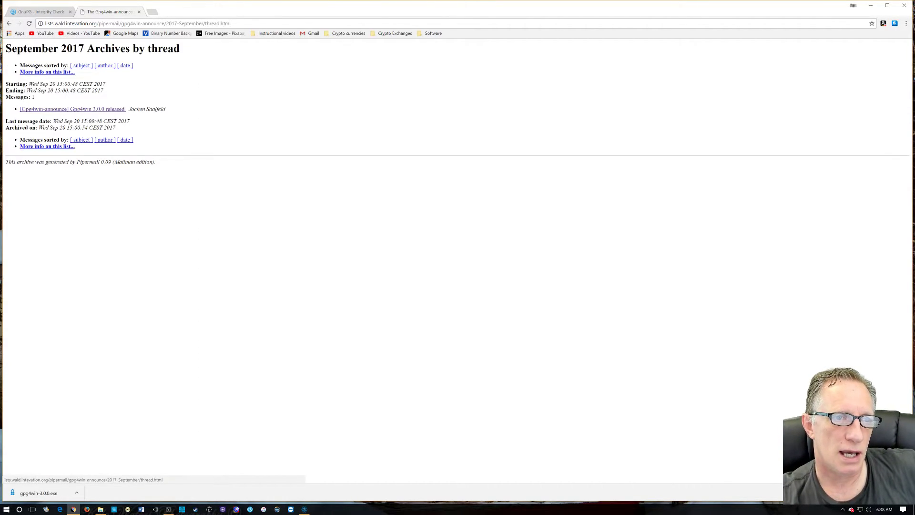
pyautogui.click(77, 111)
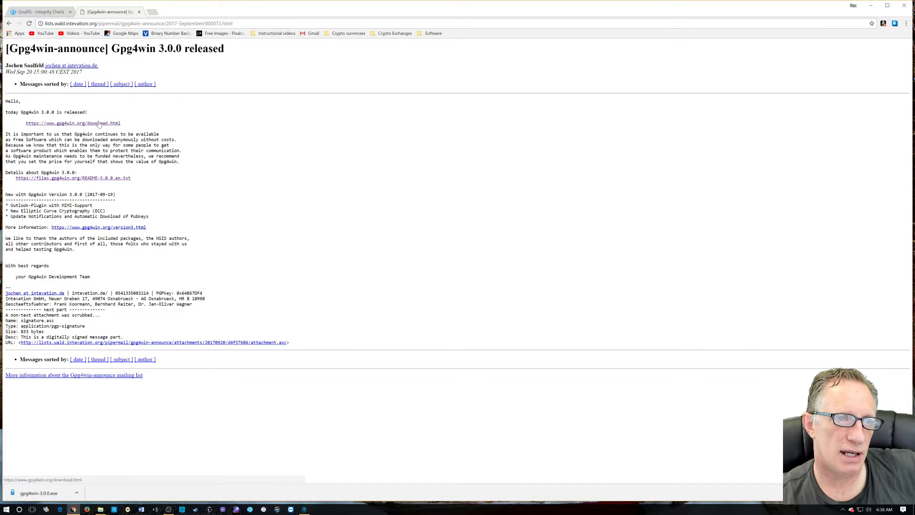
# Open README-3.0.0.en.txt and read down to the SHA-1 checksums and legal notices.
pyautogui.click(113, 182)
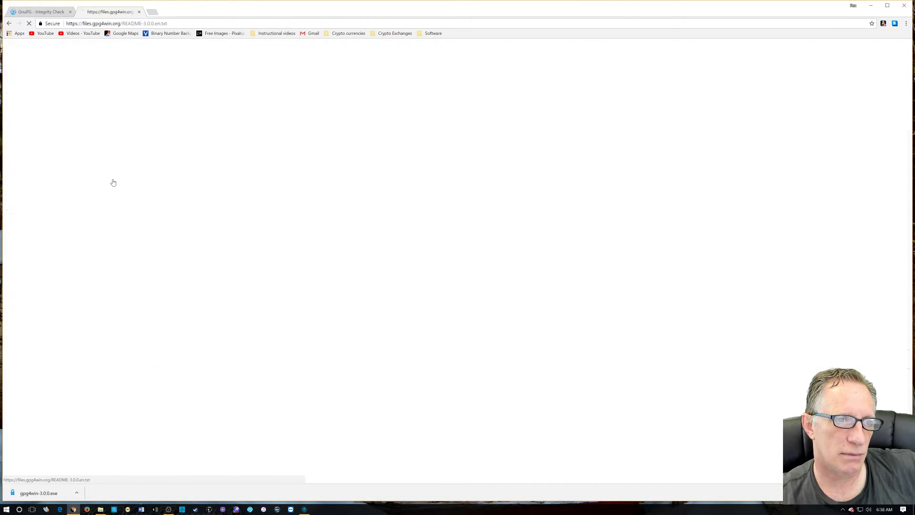
pyautogui.scroll(-15, 323, 265)
pyautogui.scroll(-15, 329, 264)
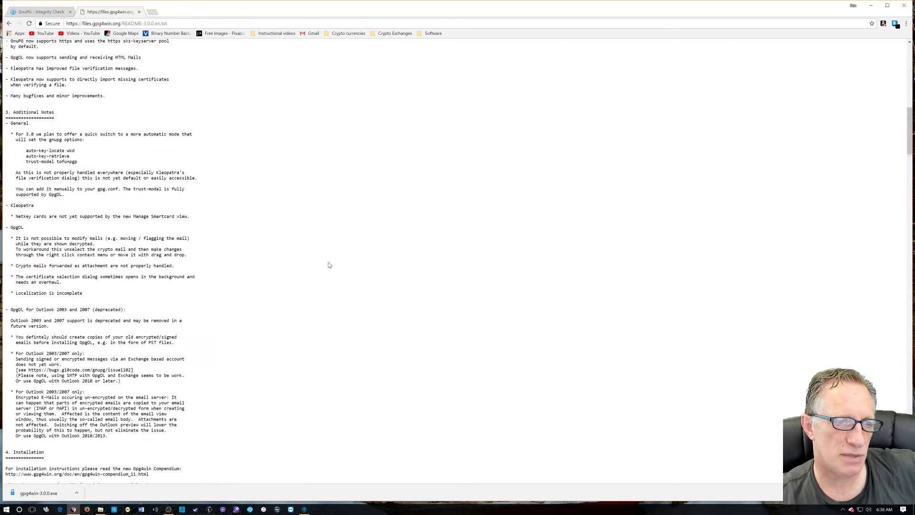
pyautogui.scroll(-13, 216, 195)
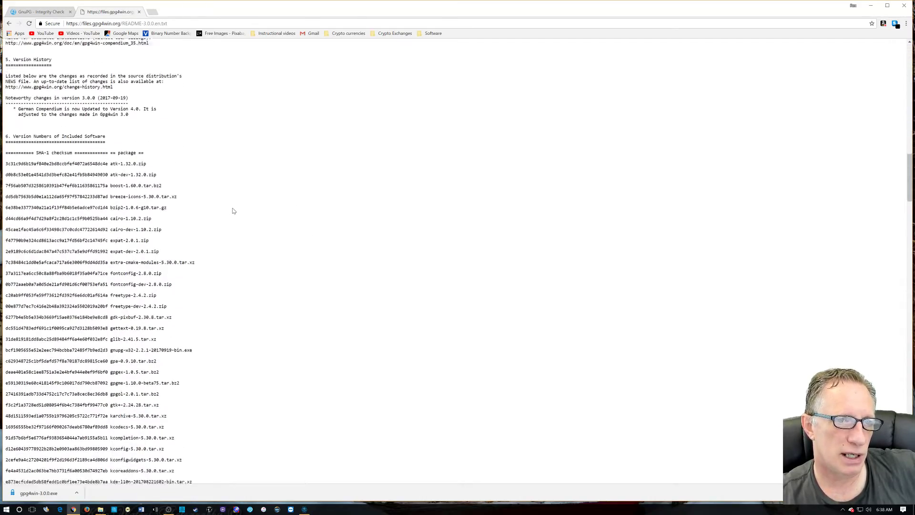
pyautogui.scroll(-6, 241, 206)
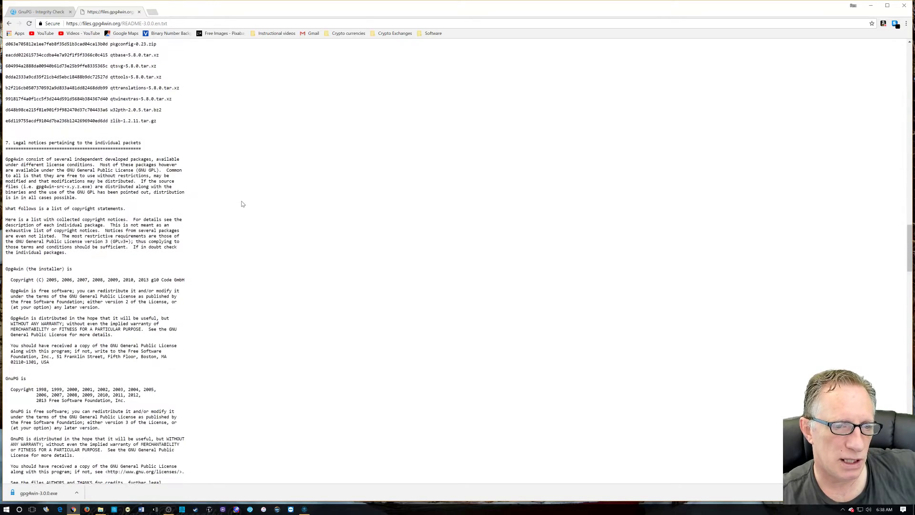